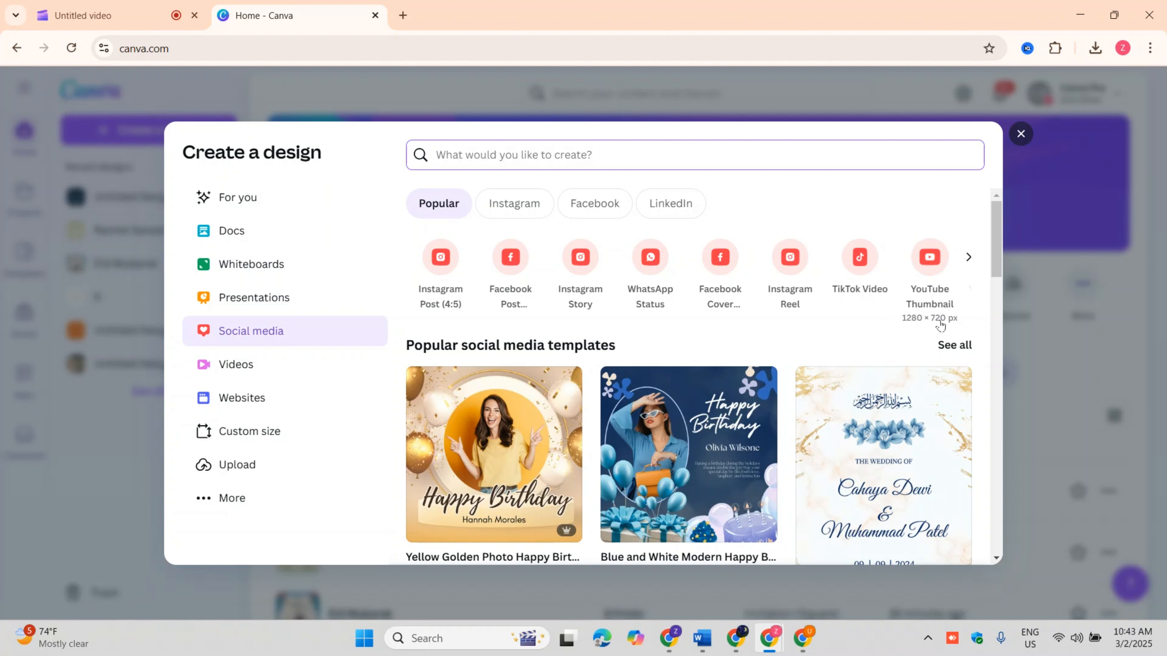
- Create a YouTube Thumbnail design and place the photo of the woman in the hijab on the page
click(931, 263)
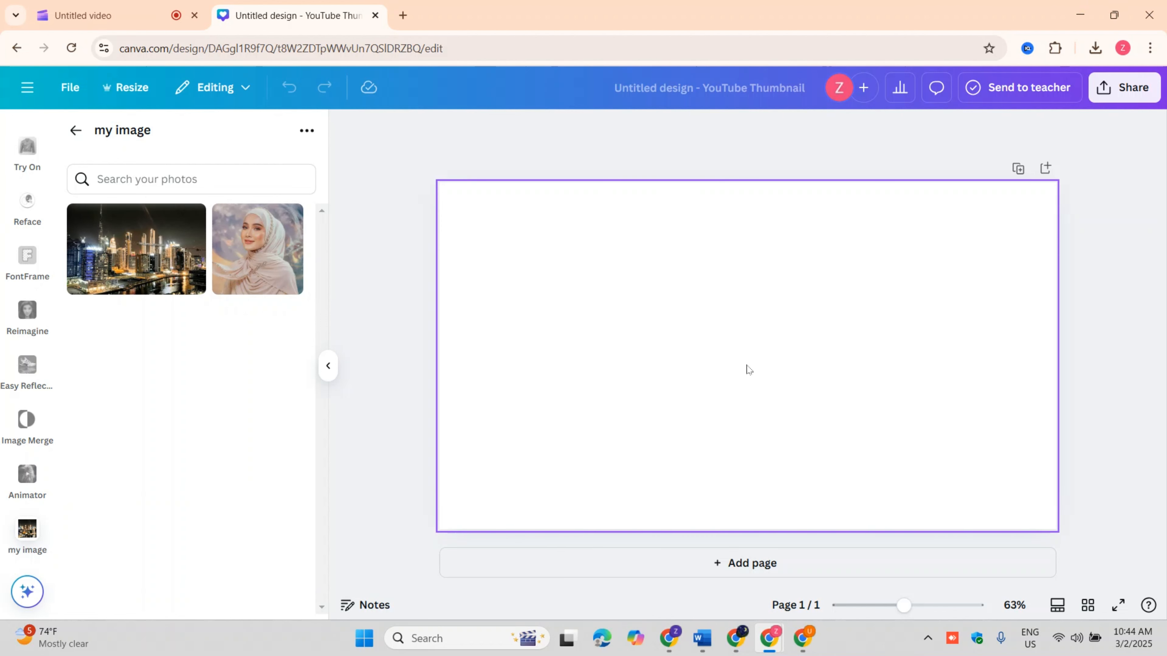
click(253, 267)
mouse_move(748, 377)
mouse_down()
mouse_move(682, 356)
mouse_move(739, 371)
mouse_up()
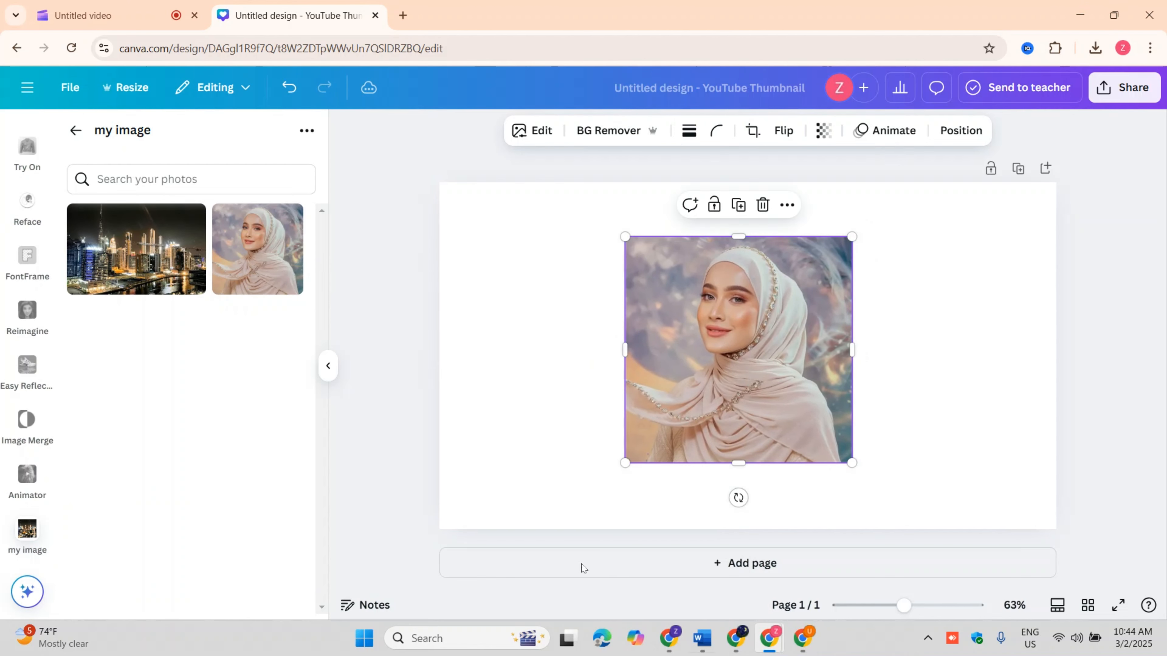
- Remove the background from the woman's photo and enlarge the cutout to nearly the full page height around the page centre
click(612, 131)
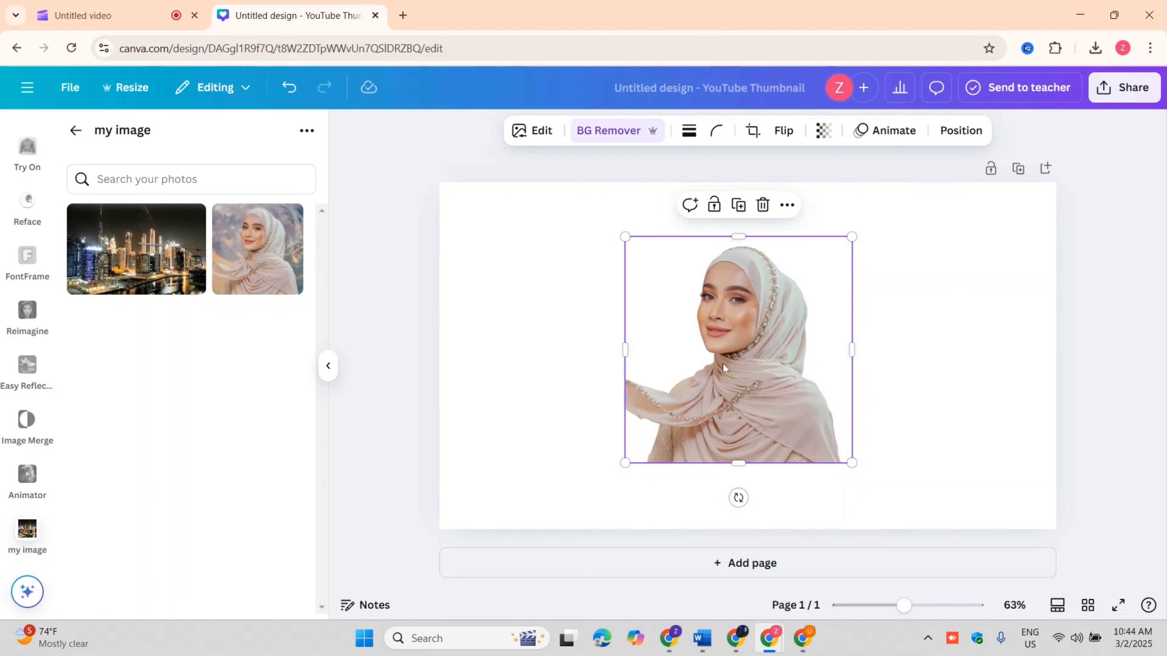
drag(724, 367, 664, 340)
drag(791, 432, 881, 528)
drag(740, 412, 744, 410)
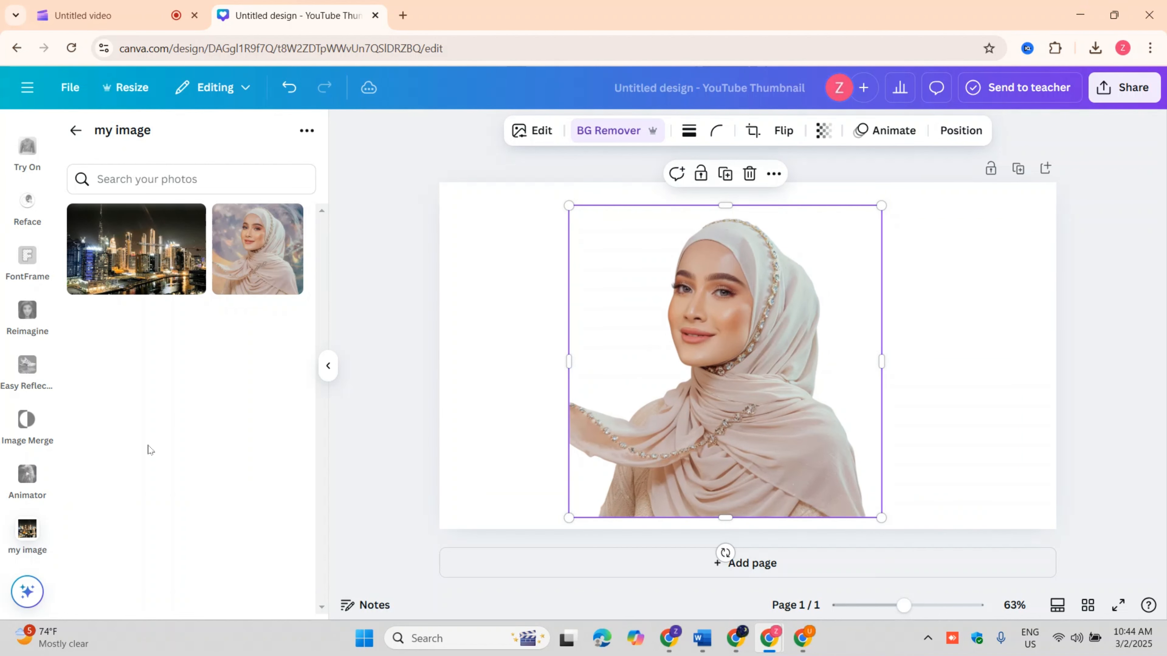
- Find the Easy Reflections app and create a reflection of the portrait cutout with it
scroll(28, 529, up, 5)
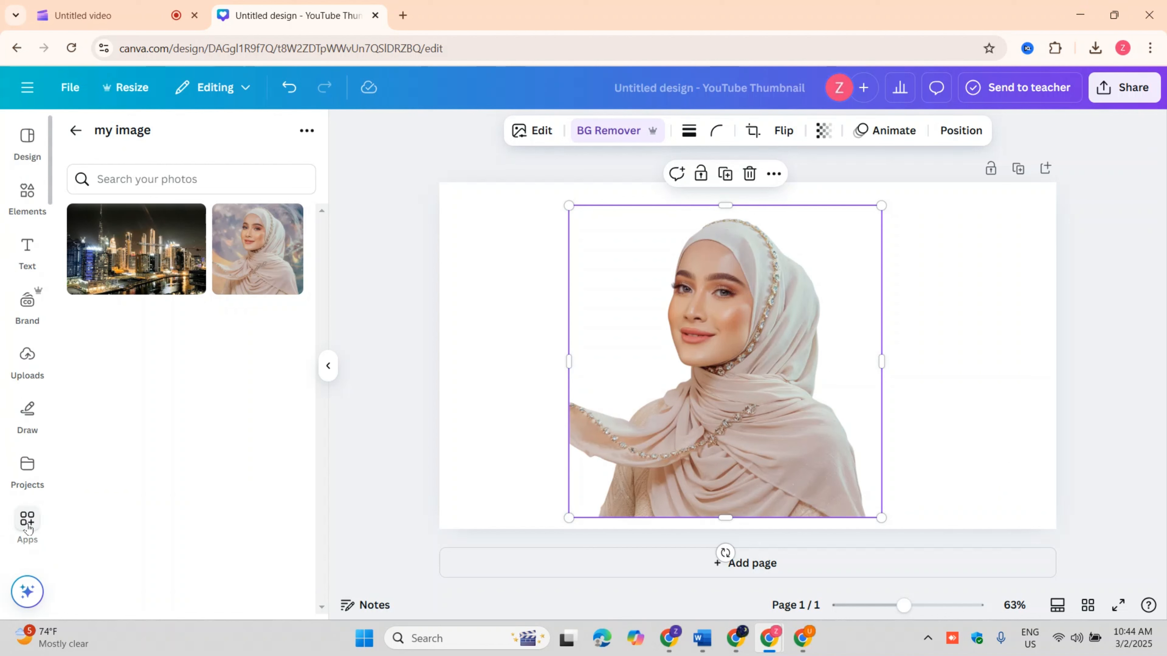
click(27, 519)
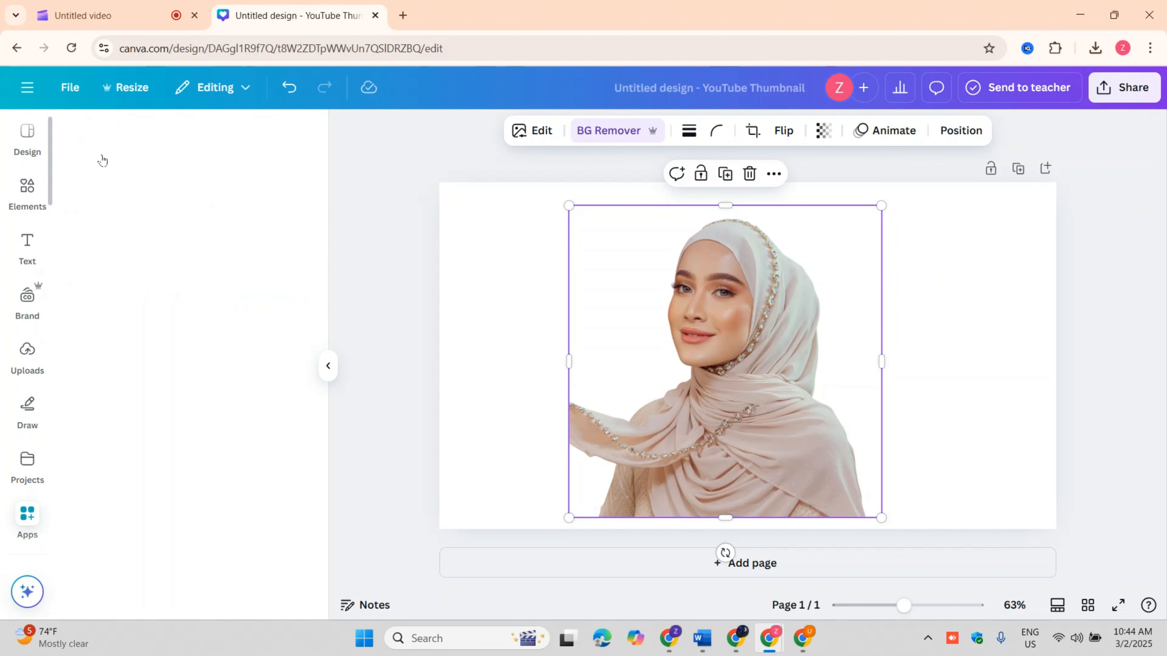
click(185, 130)
text(re)
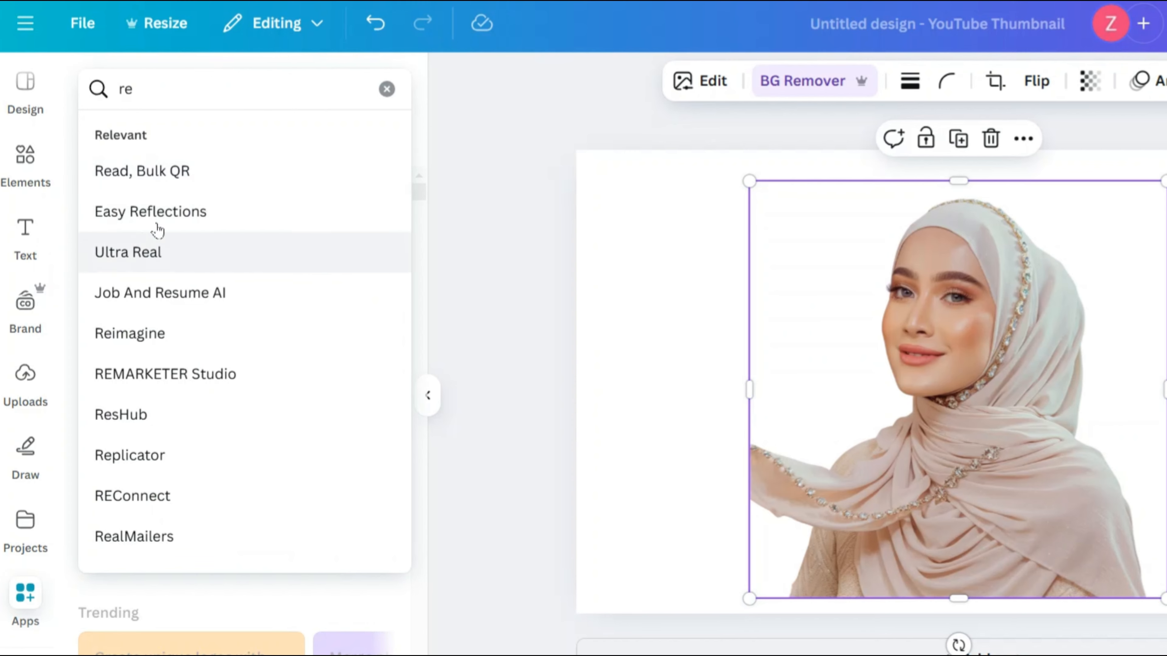
click(165, 212)
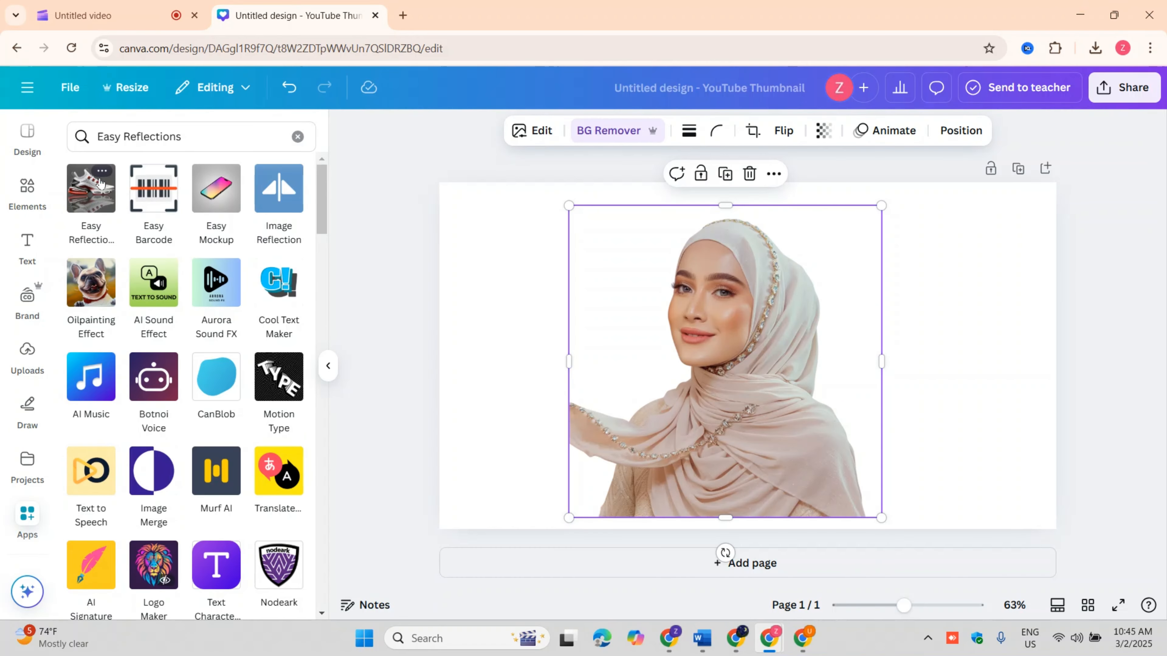
click(87, 197)
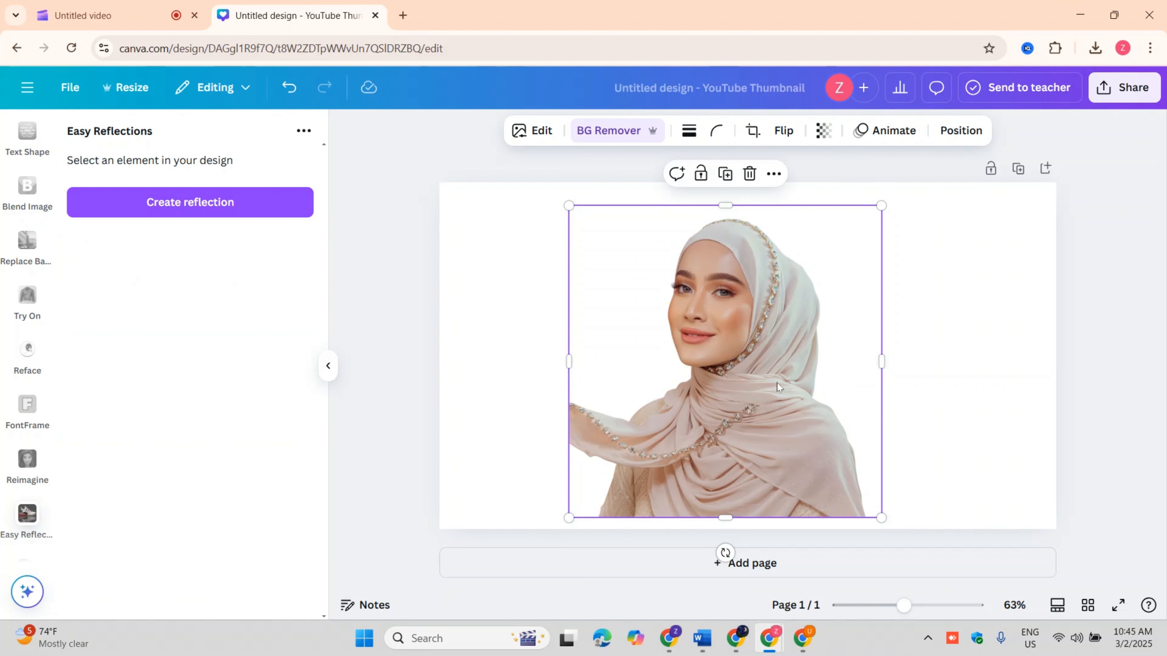
click(169, 206)
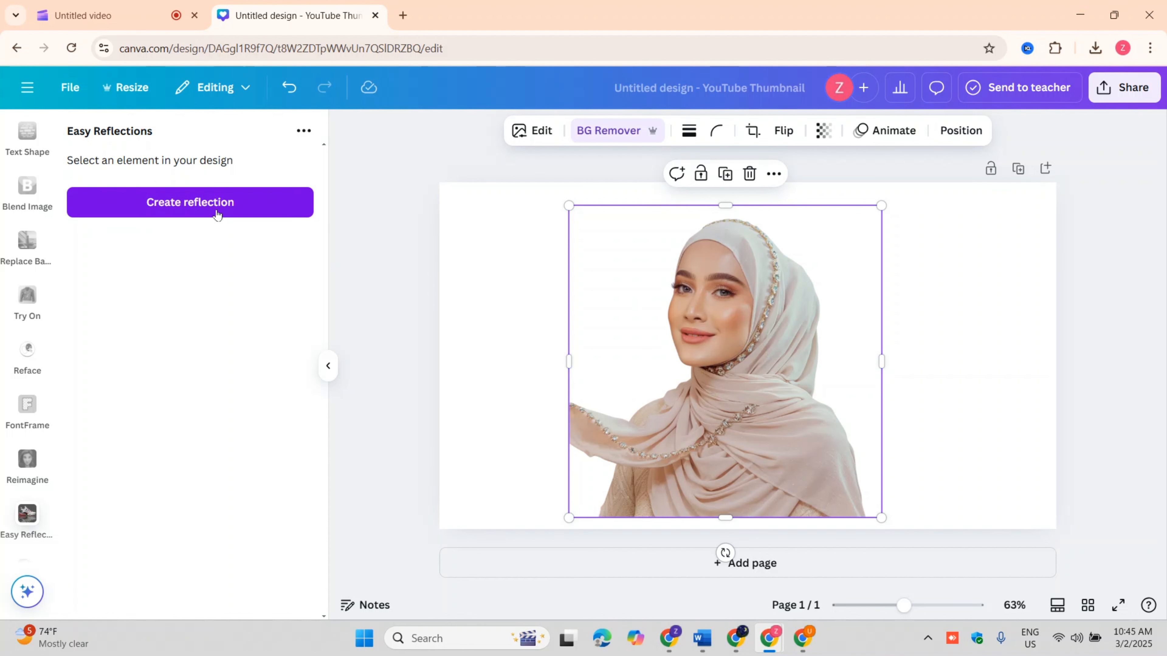
click(206, 206)
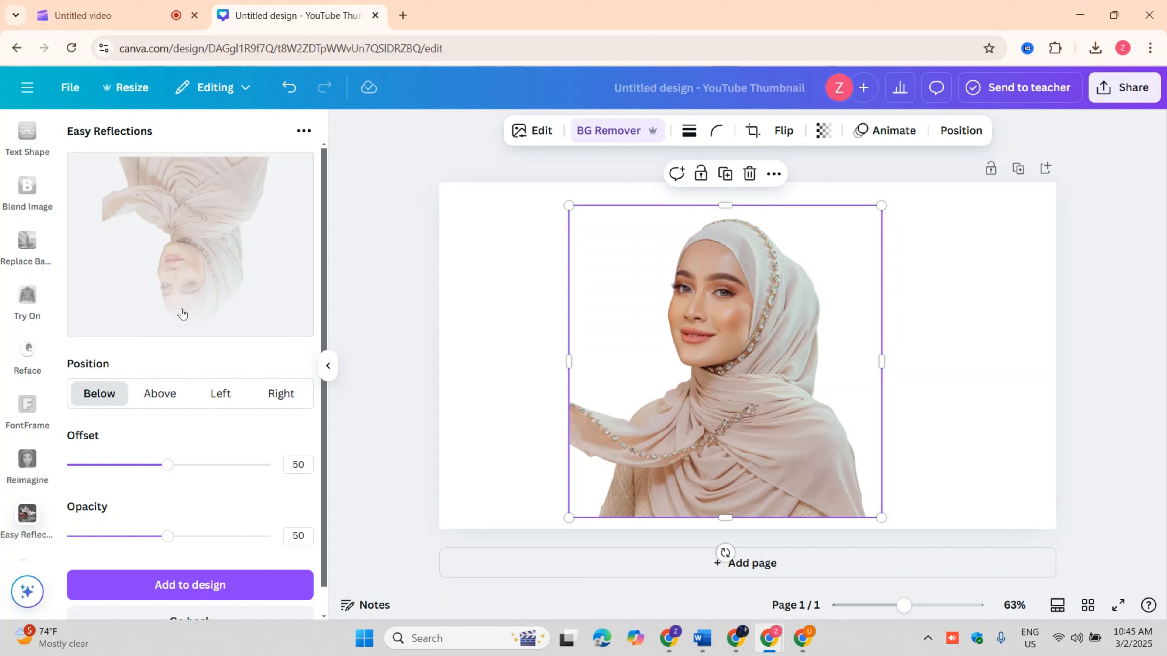
- Set the reflection's position to Left, offset to 60 and opacity to 99, and add it to the design
click(159, 393)
click(220, 393)
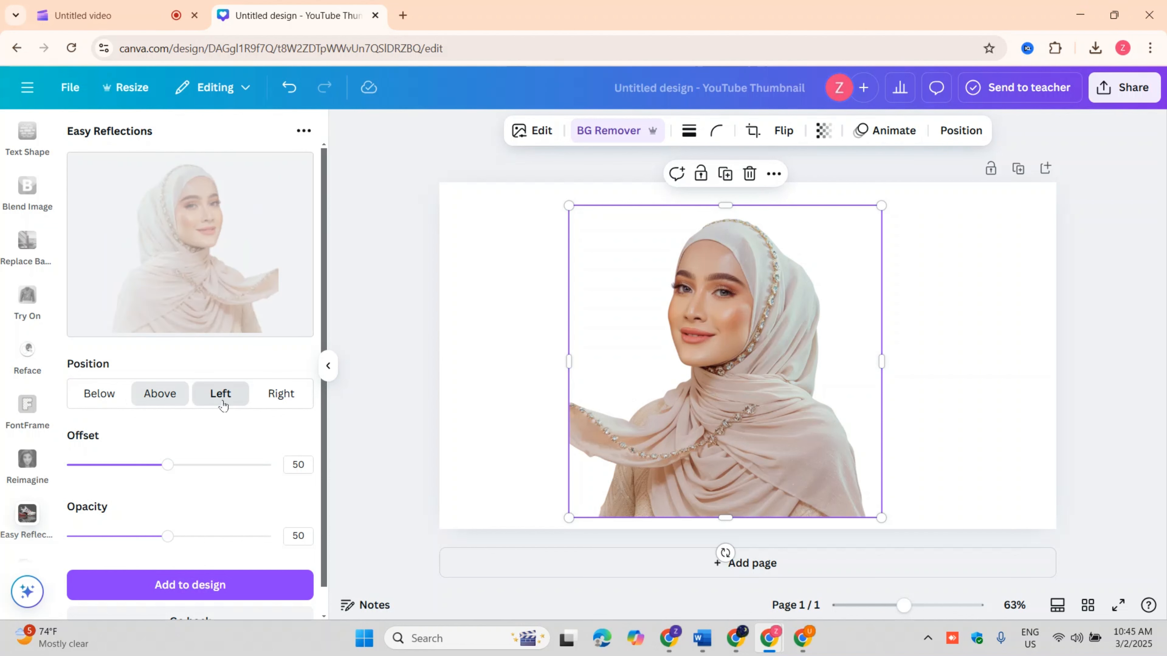
click(283, 396)
click(221, 396)
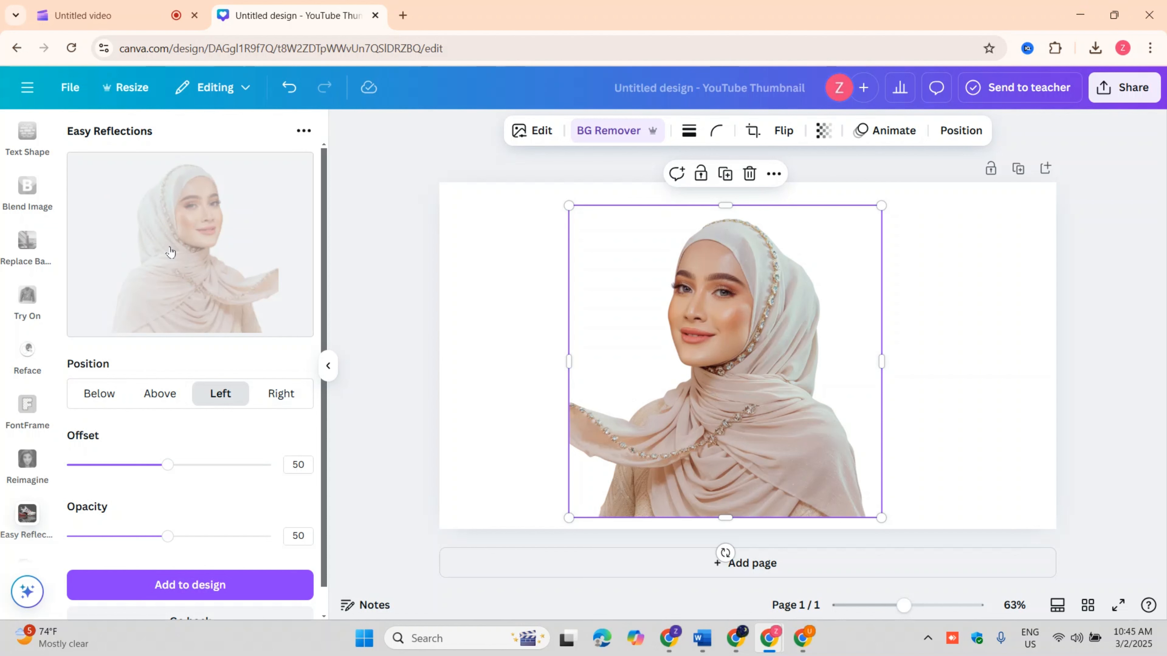
drag(169, 471, 181, 467)
drag(167, 539, 272, 552)
mouse_move(181, 468)
mouse_down()
mouse_move(212, 469)
mouse_move(182, 471)
mouse_move(189, 480)
mouse_up()
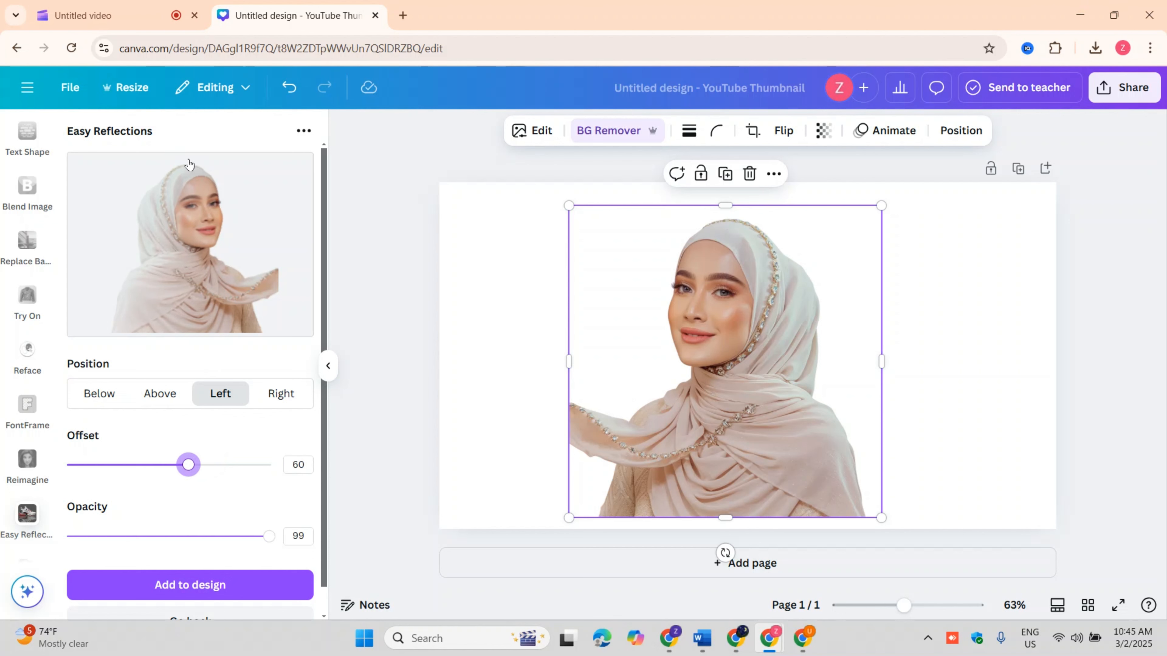
click(200, 592)
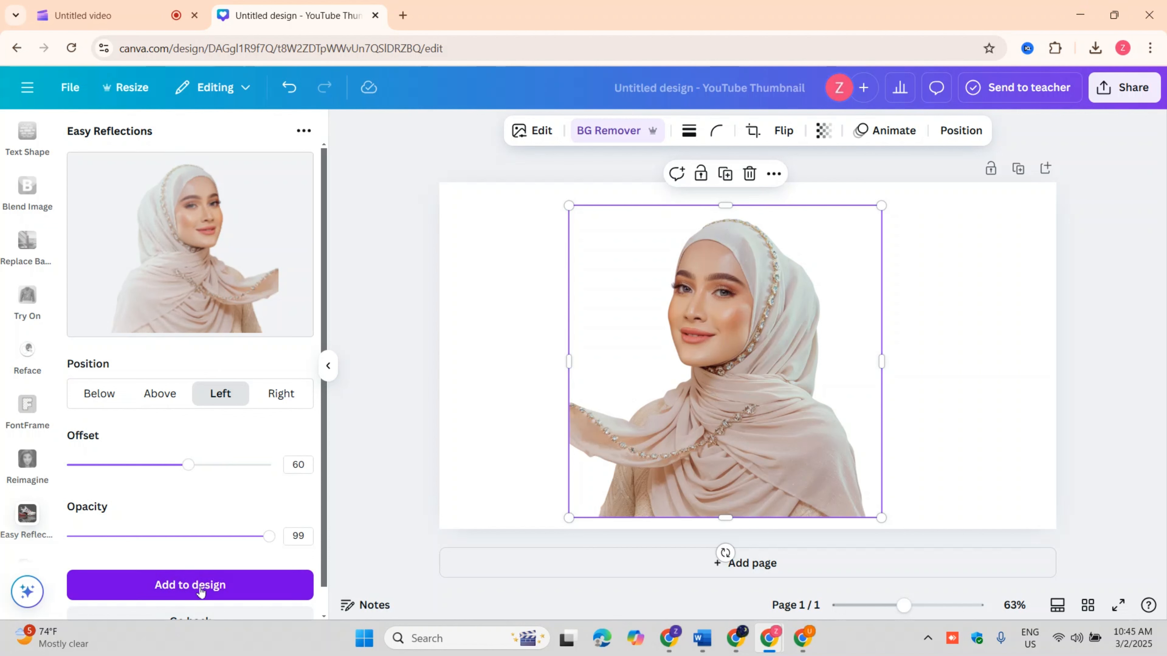
- Separate the two portraits side by side, with the original on the page's left half and the enlarged reflection on the right
drag(760, 373, 921, 367)
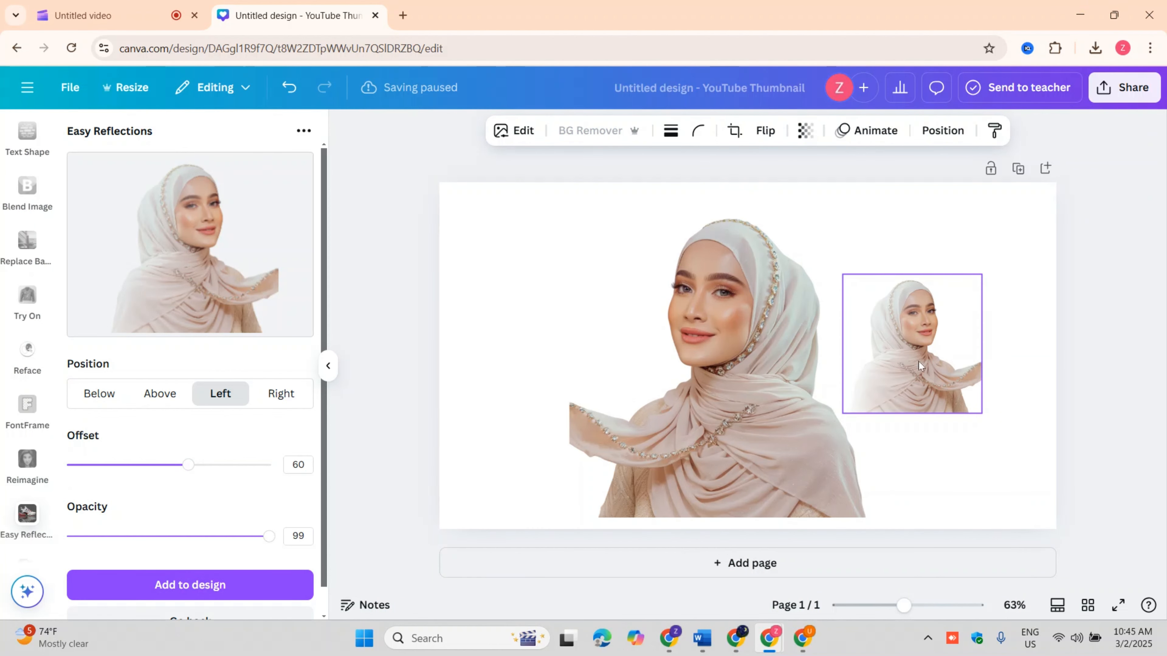
drag(775, 385, 667, 388)
click(897, 397)
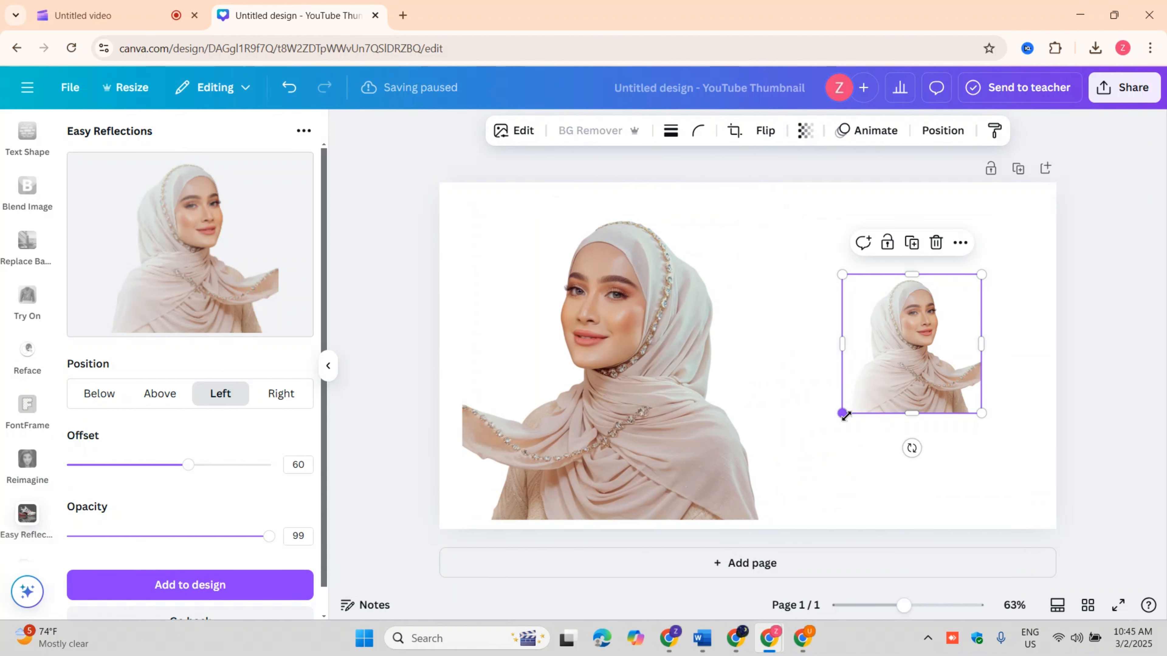
drag(843, 414, 704, 552)
drag(883, 402, 914, 317)
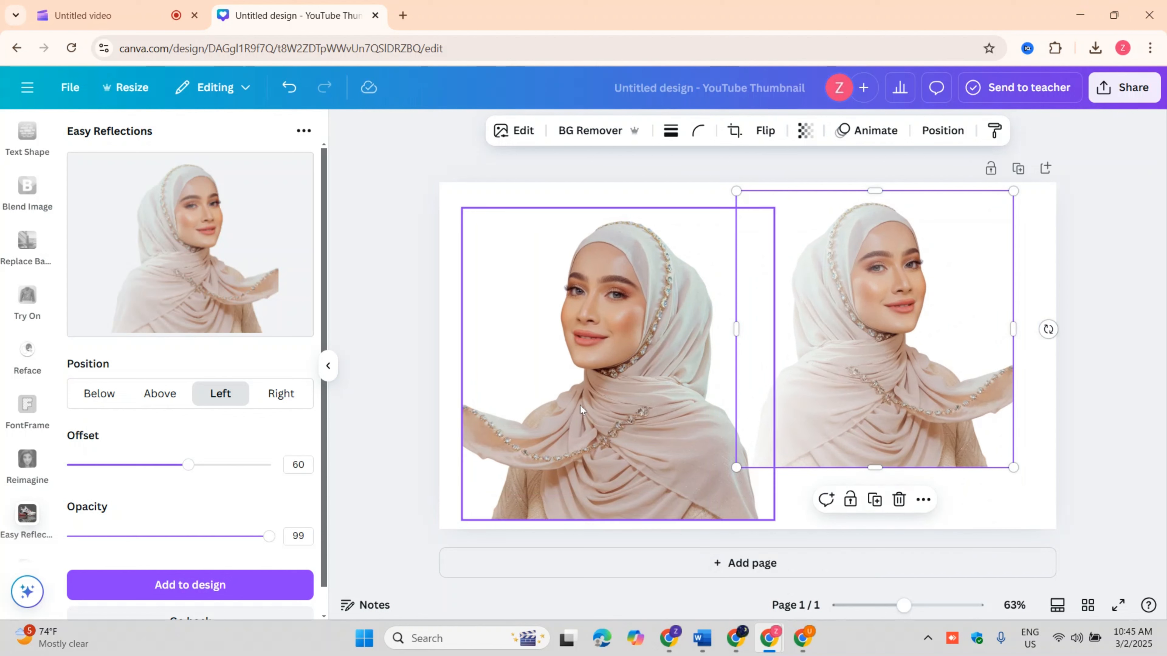
- Delete the original portrait and move the reflected one to the left half of the page
click(707, 427)
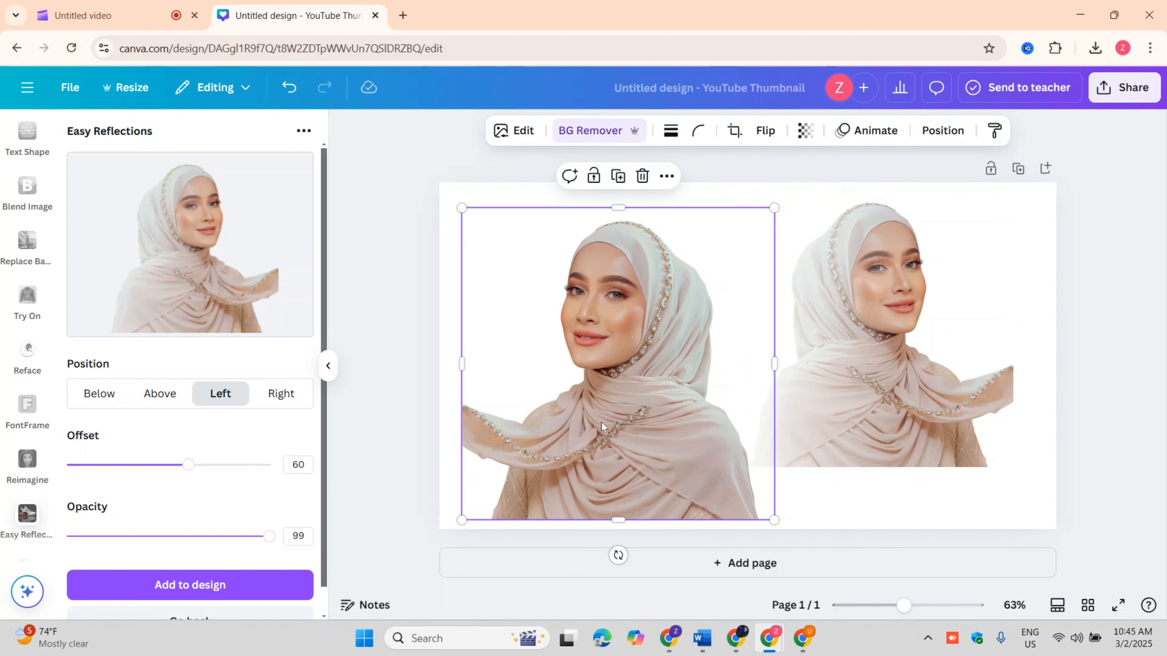
click(642, 176)
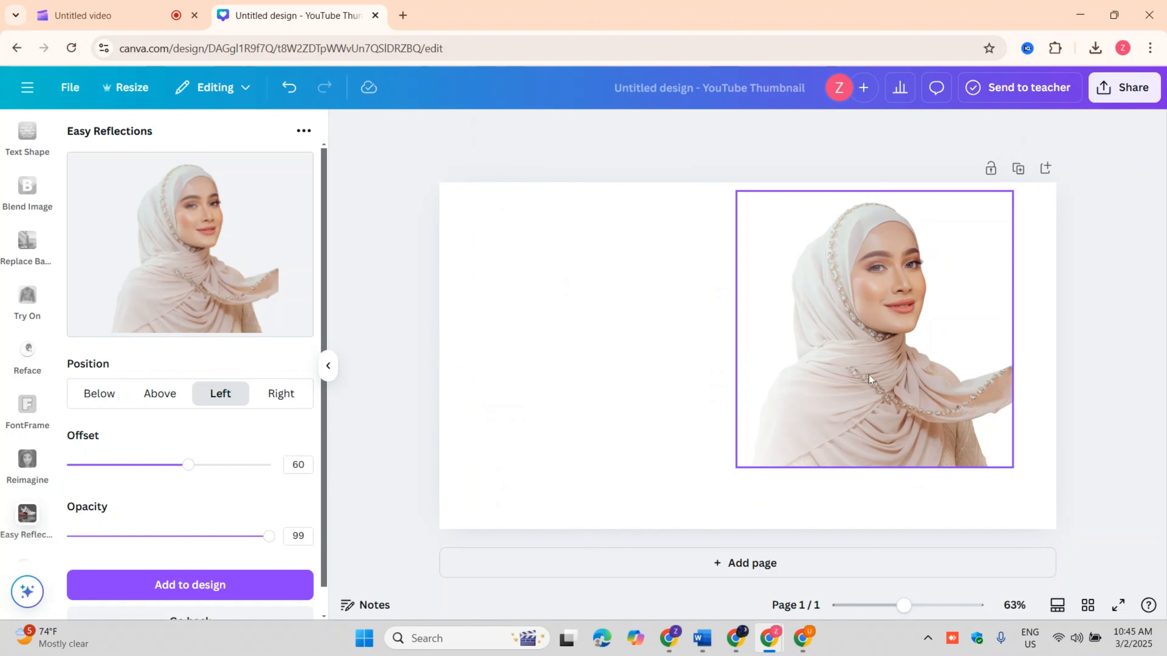
drag(873, 322, 653, 337)
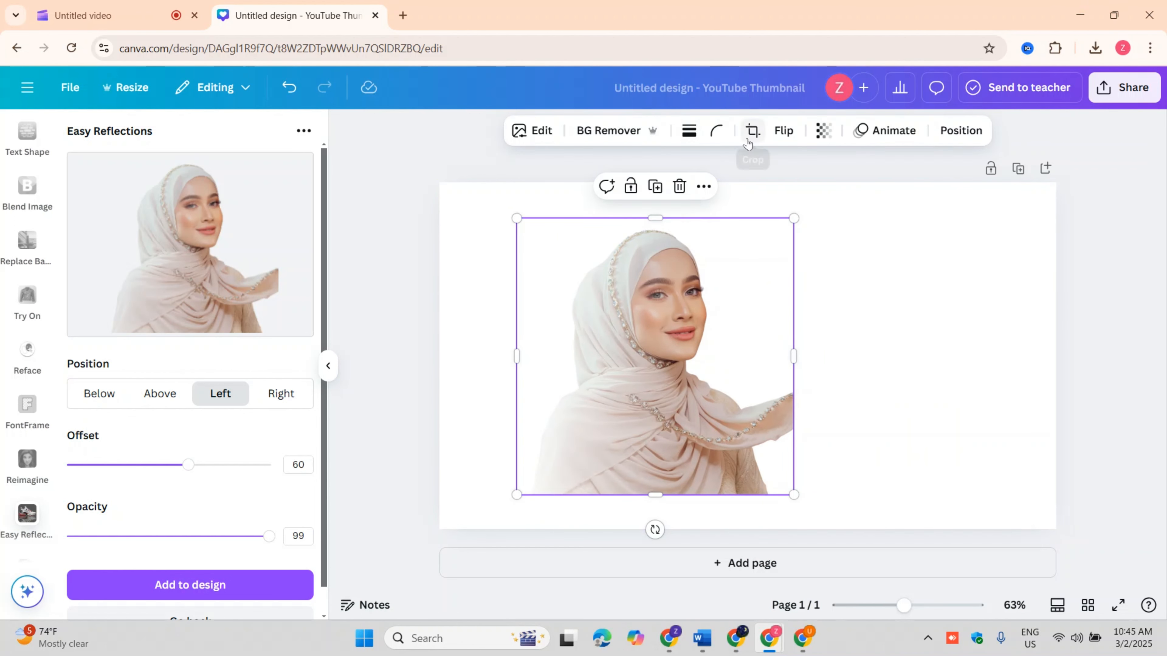
- Flip the reflected portrait horizontally and move it to the right half of the page
click(781, 131)
click(792, 170)
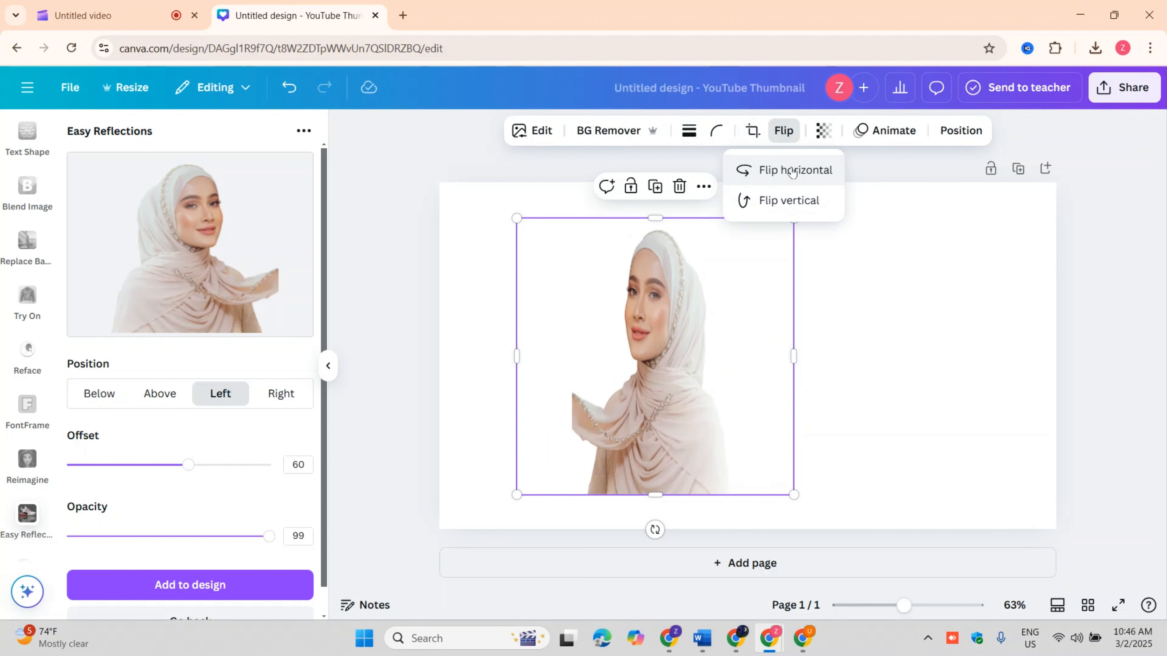
click(792, 171)
click(792, 170)
drag(637, 403, 780, 414)
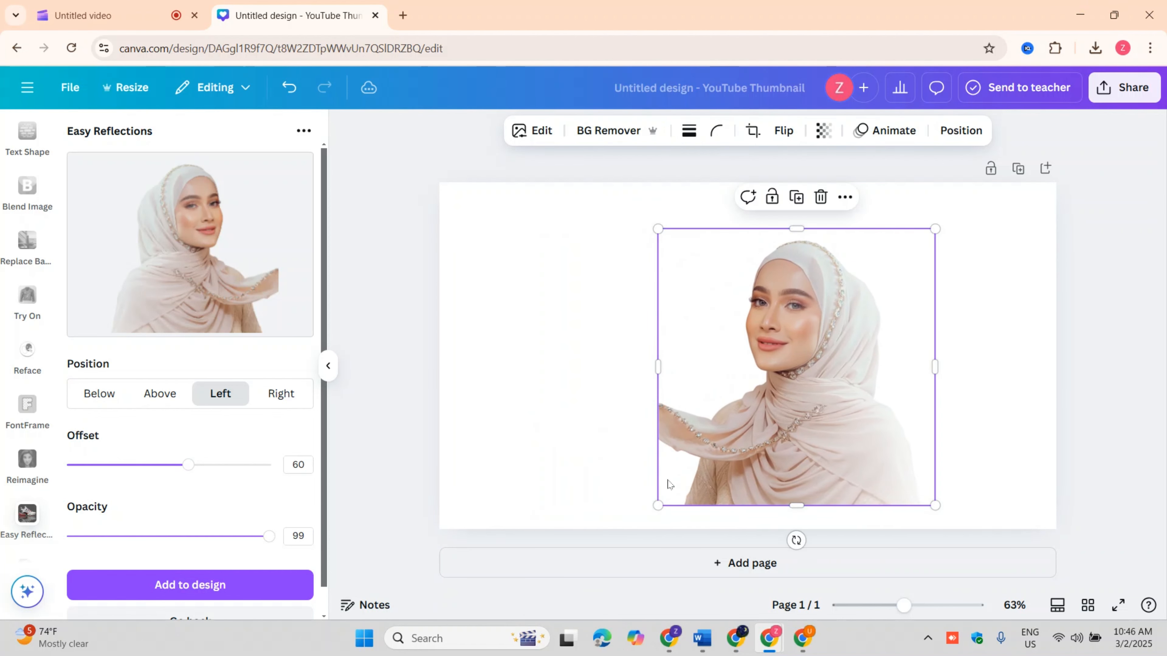
- Enlarge the reflected portrait and place it on the page's left side so its lower part runs past the bottom edge
click(783, 135)
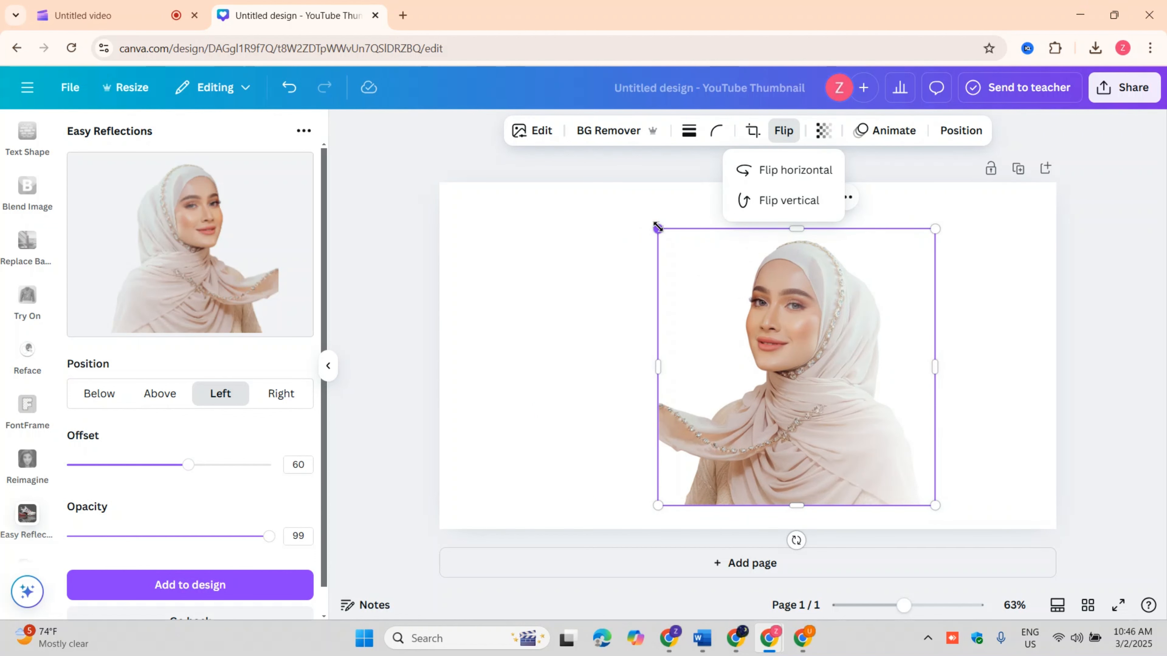
drag(658, 226, 605, 175)
drag(749, 404, 595, 418)
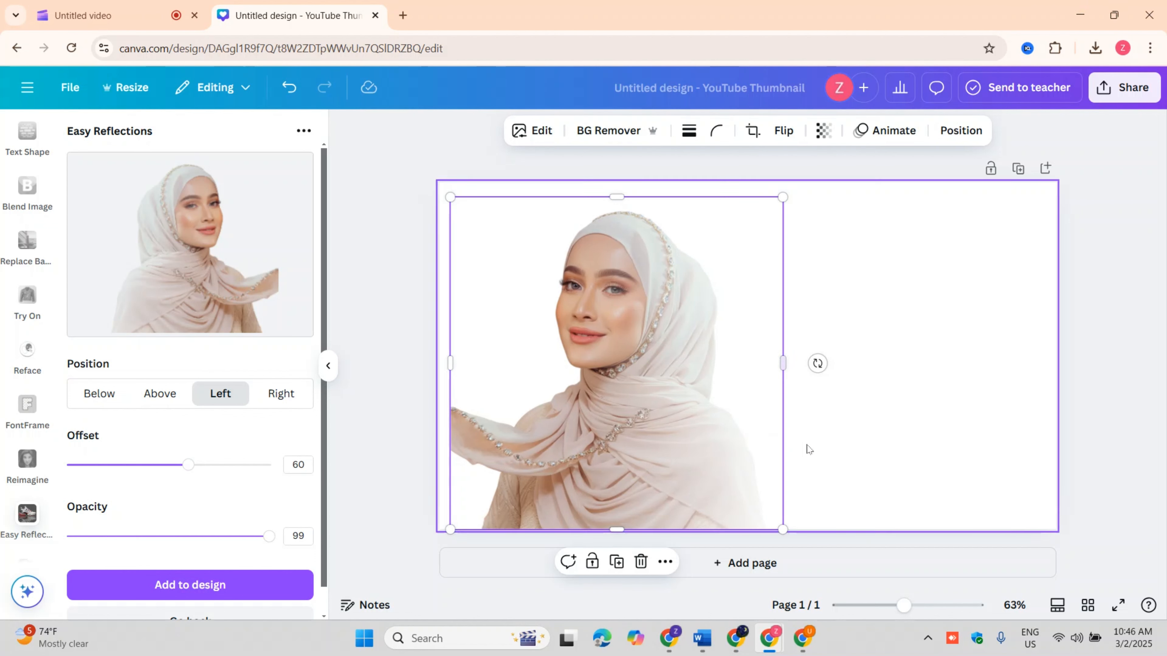
drag(782, 529, 886, 584)
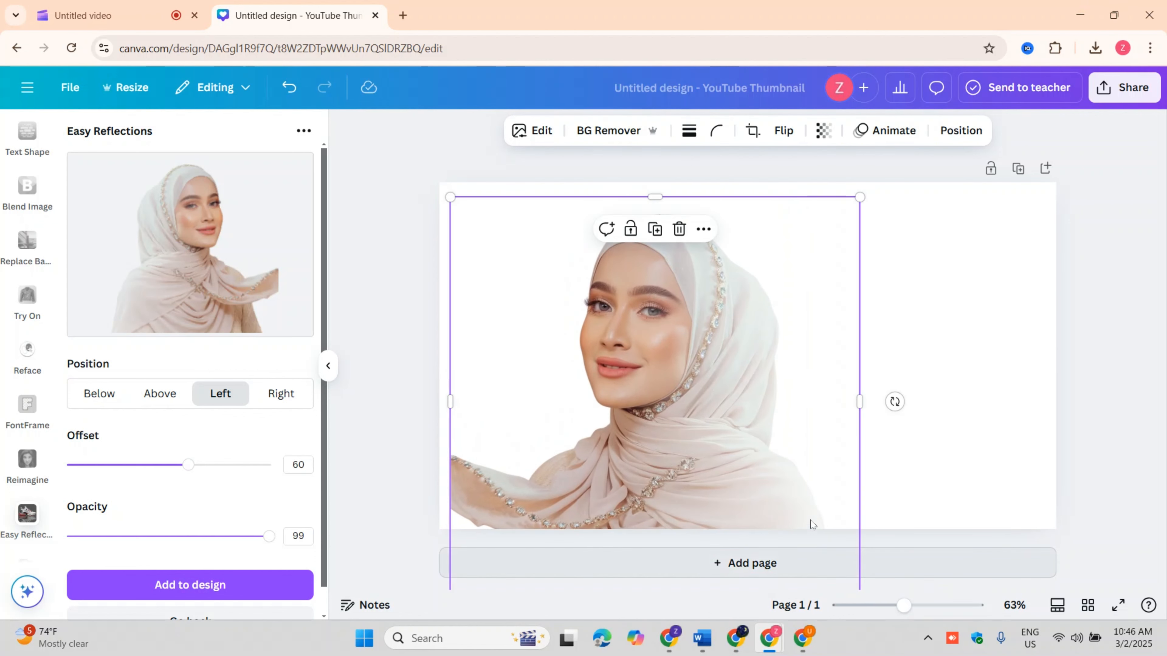
drag(655, 195, 656, 183)
click(978, 368)
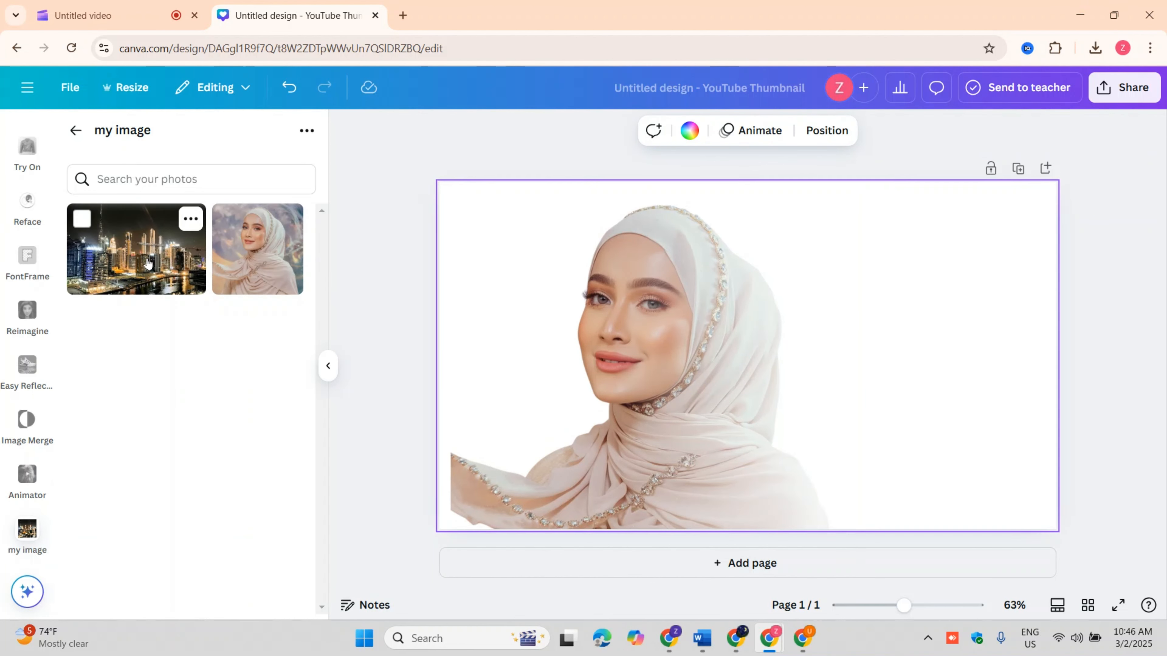
- Add the night city skyline photo and enlarge it from the page's left edge to cover the full height and most of the width
click(147, 263)
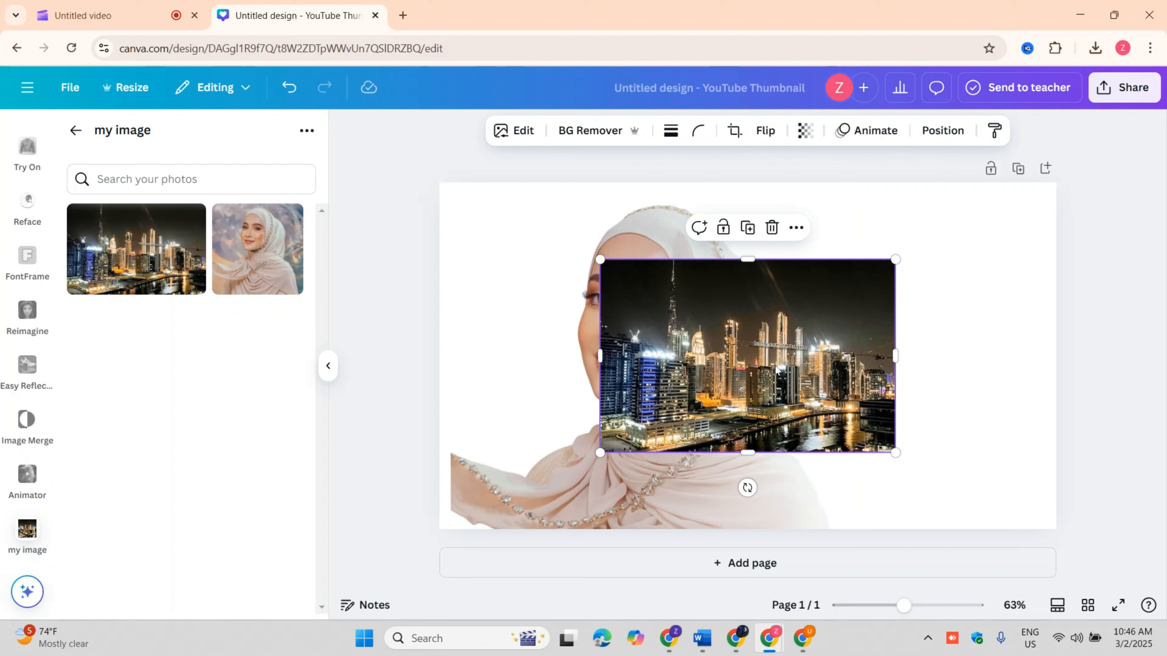
drag(740, 369, 857, 351)
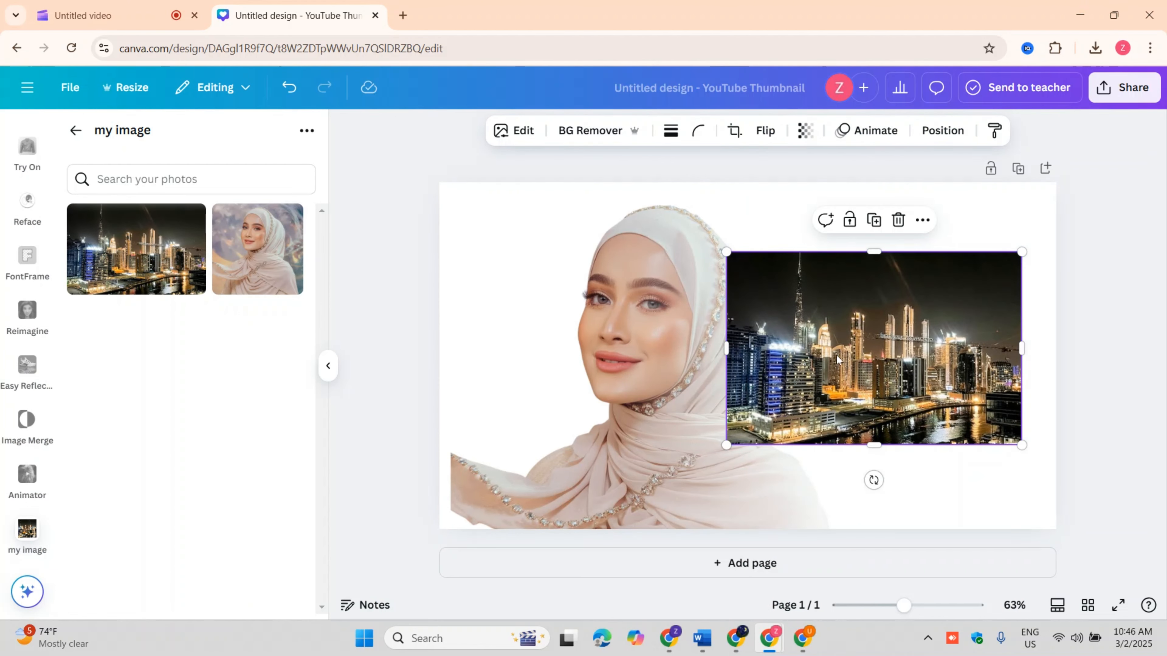
drag(730, 255, 560, 146)
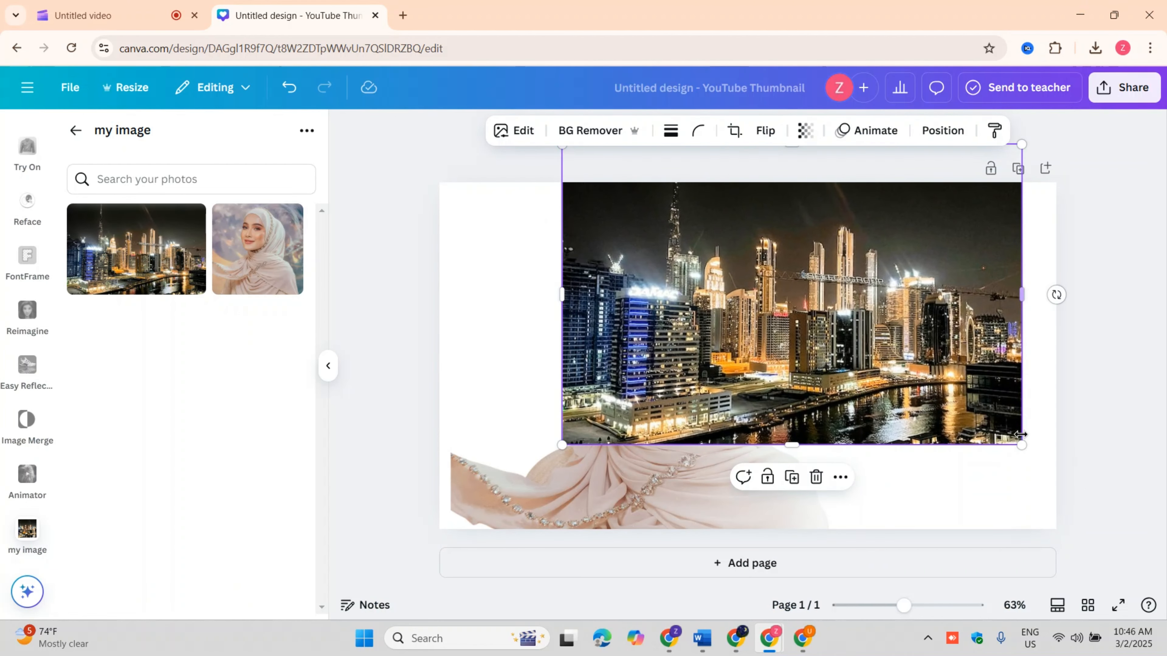
drag(1020, 443, 1106, 500)
drag(858, 305, 735, 334)
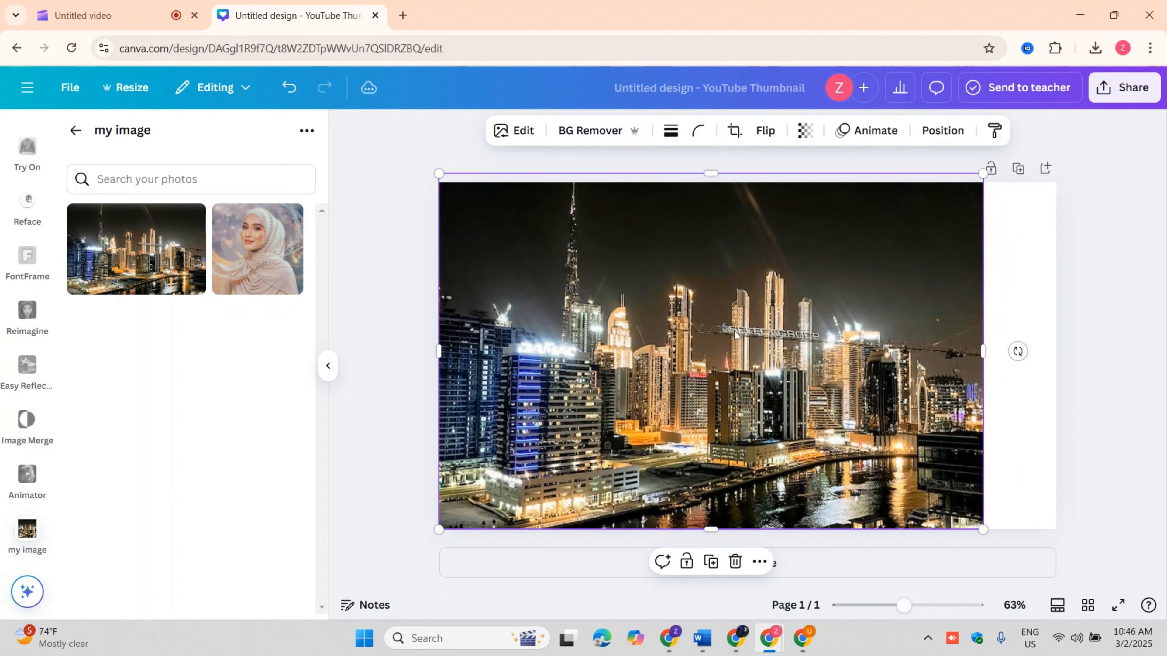
drag(984, 352, 997, 354)
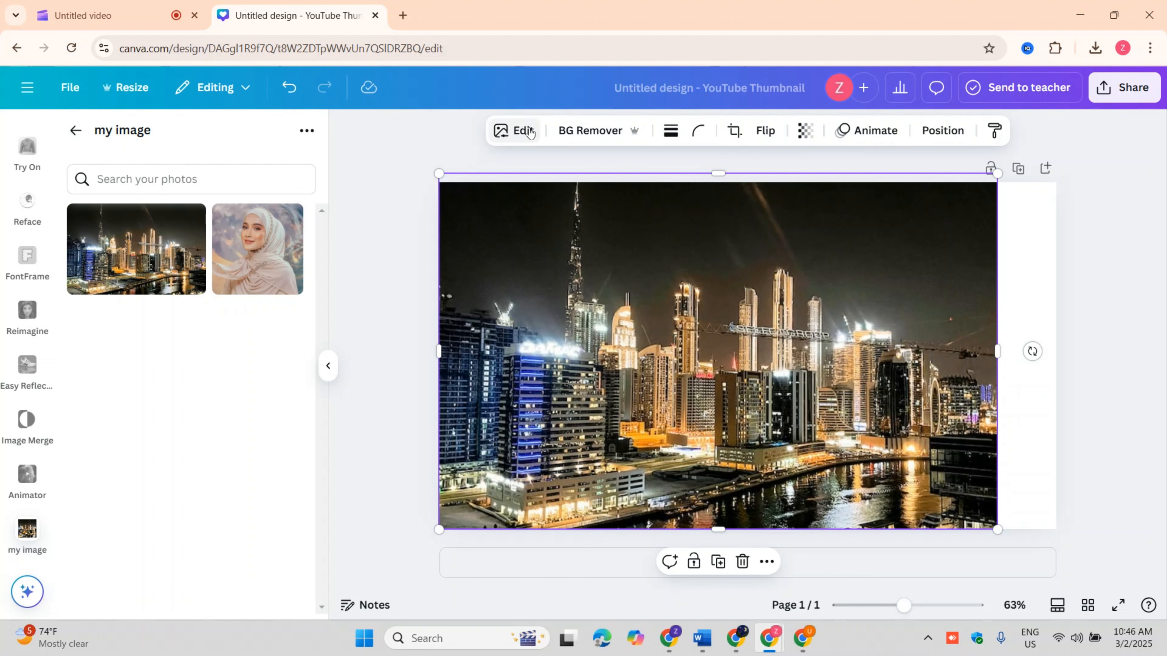
- Brush over the construction crane and its lettering in the skyline photo with Magic Eraser and erase them
click(511, 131)
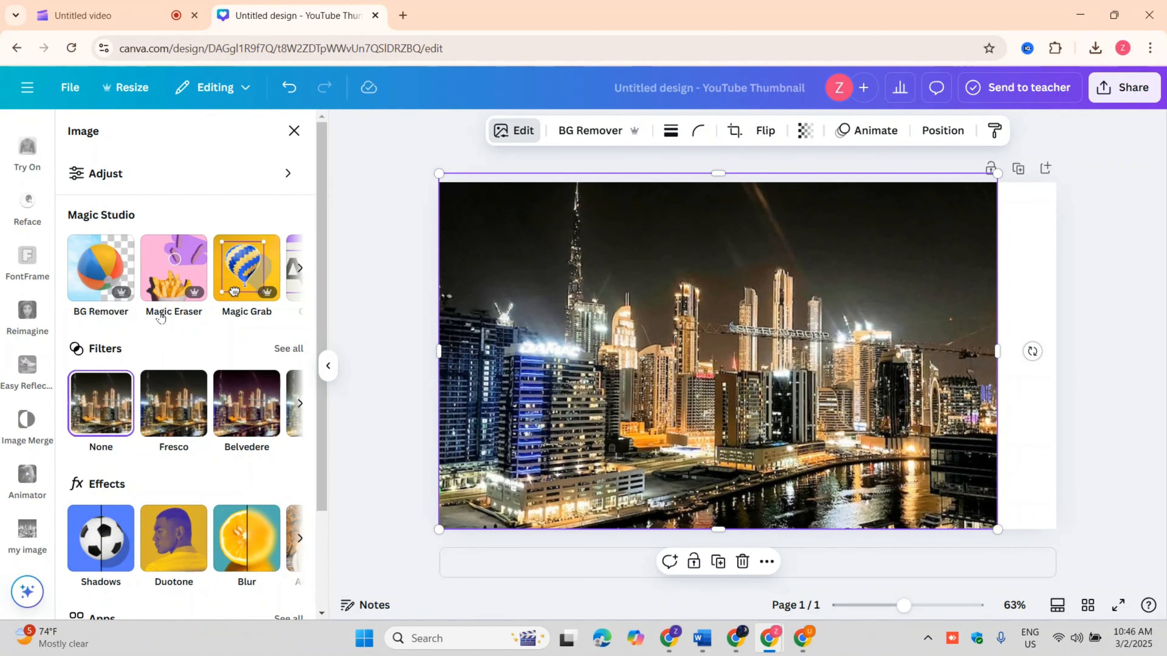
click(177, 274)
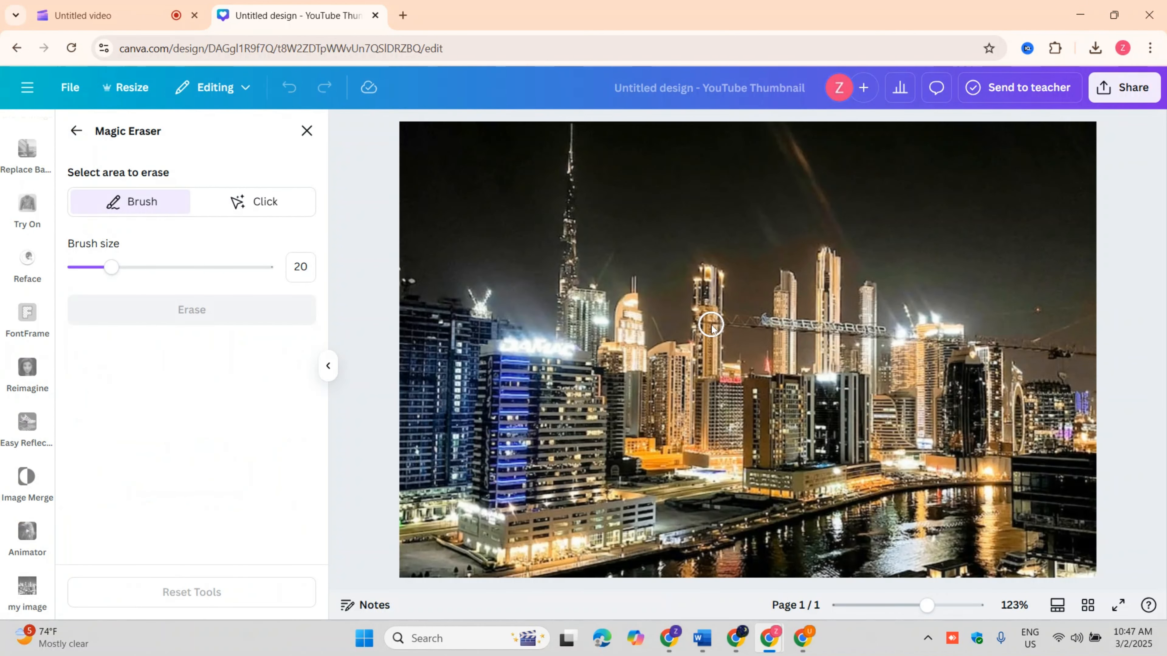
drag(700, 317, 1090, 355)
click(161, 303)
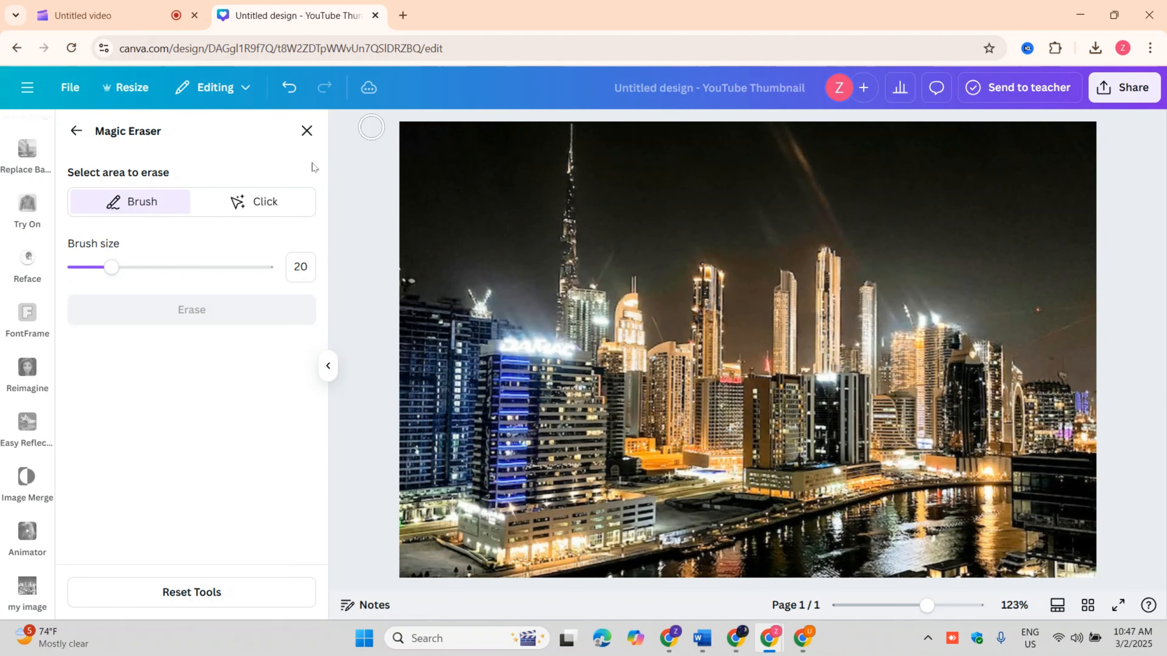
- Shift the skyline photo right to uncover the portrait, and bring the portrait in front of it
click(76, 131)
click(28, 535)
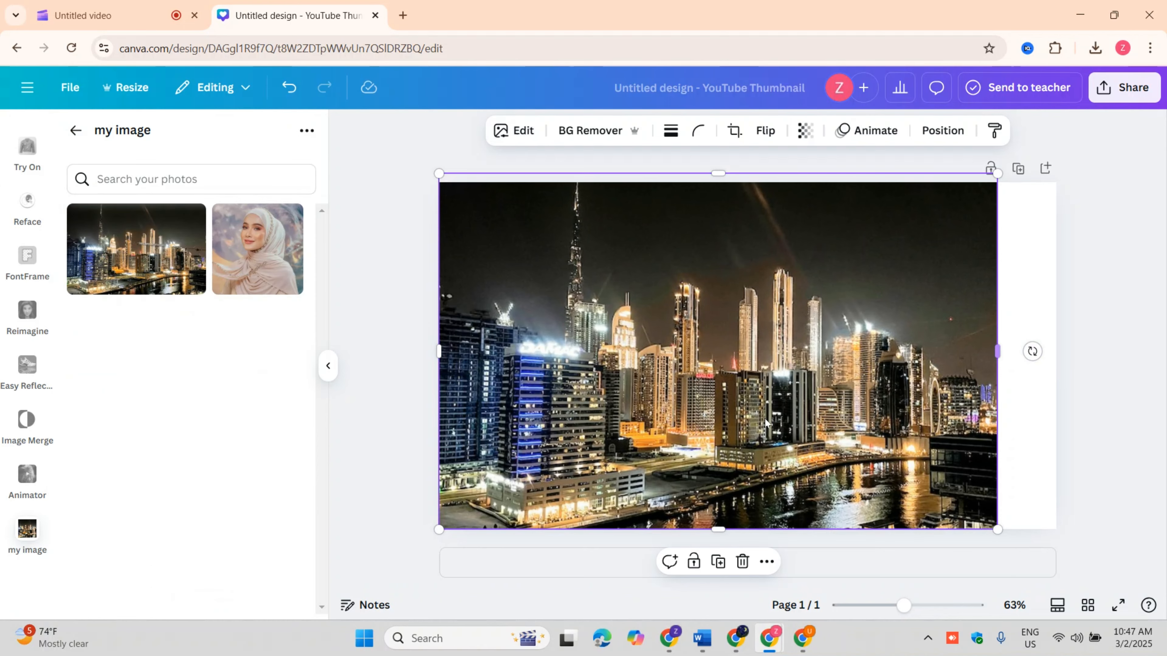
drag(714, 405, 750, 411)
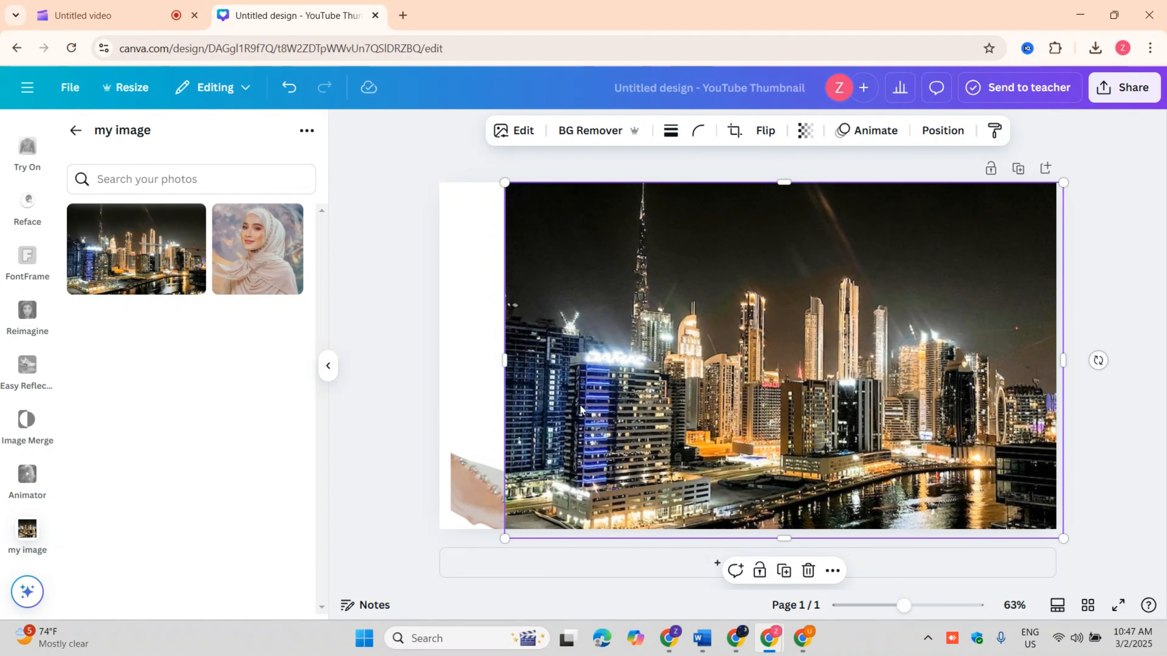
click(472, 489)
right_click(472, 489)
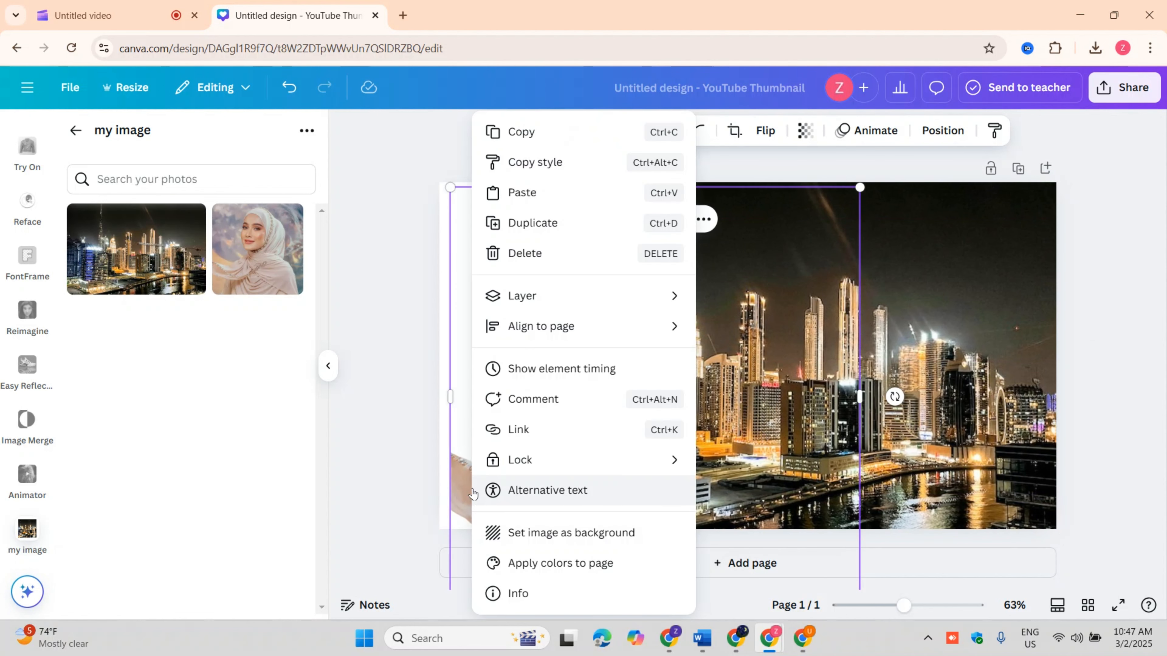
mouse_move(537, 313)
click(767, 326)
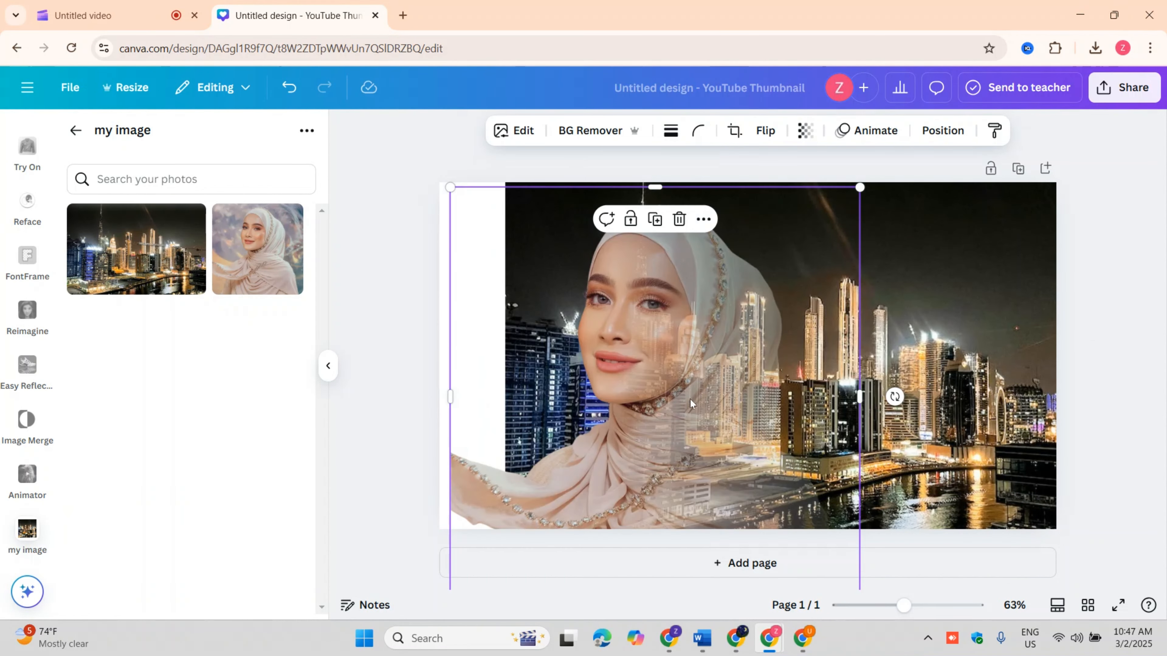
drag(640, 406, 679, 354)
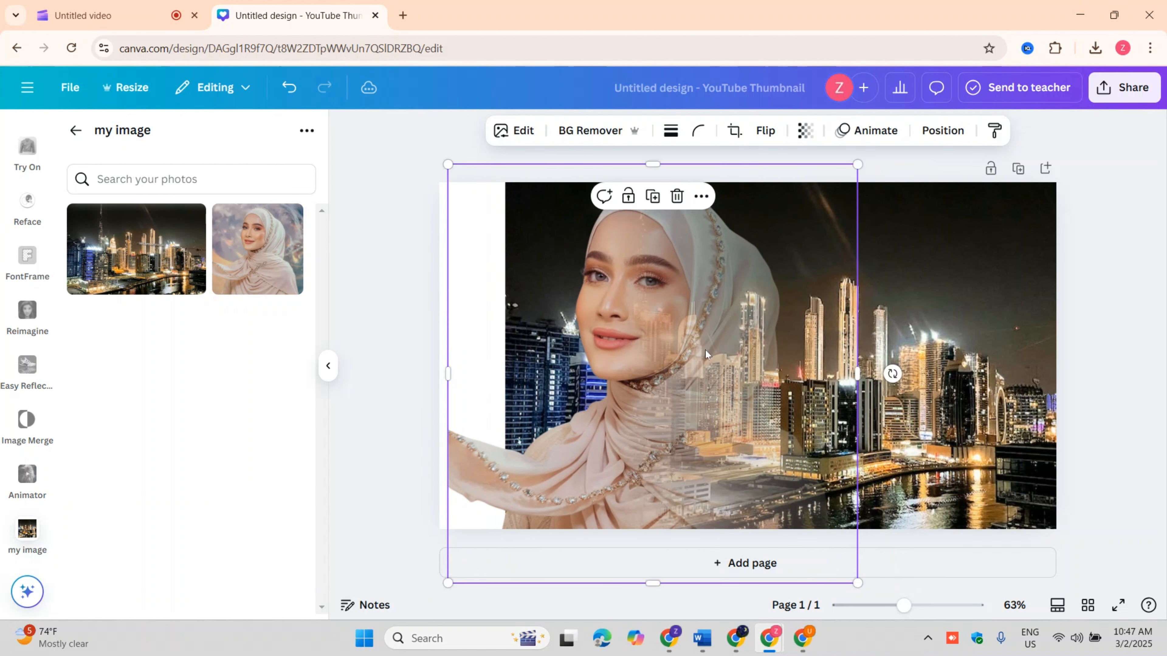
- Enlarge the skyline photo and align it with the page's left edge so that it covers the whole page
click(933, 367)
drag(505, 538, 400, 557)
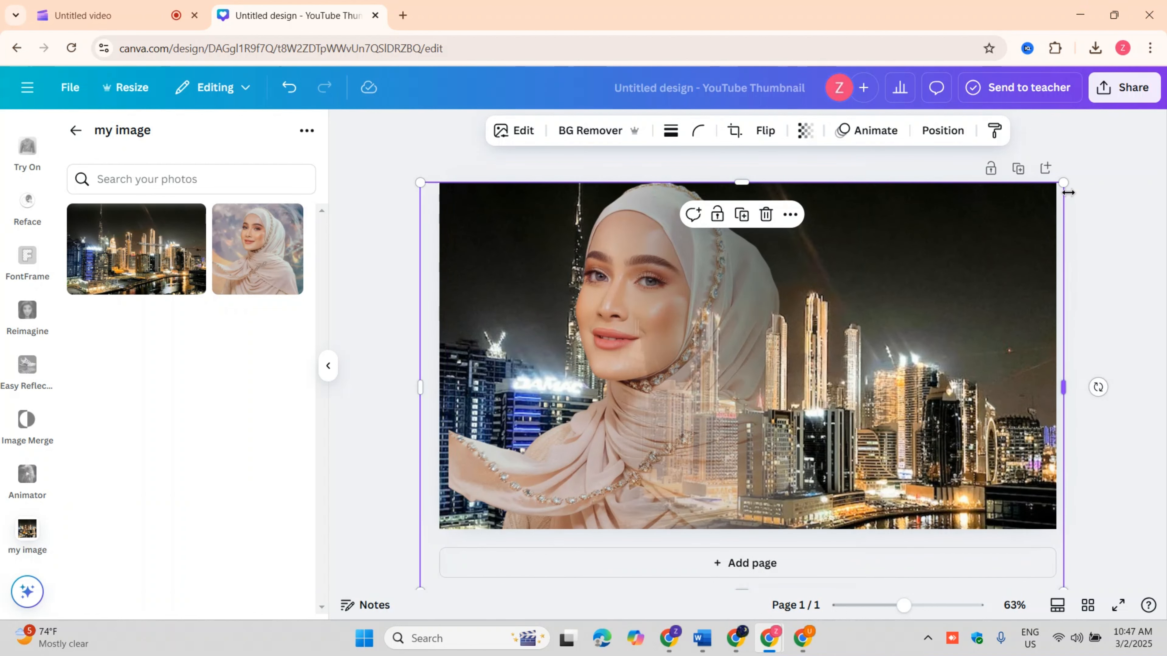
drag(1058, 385, 1052, 387)
drag(706, 413, 758, 415)
drag(474, 387, 438, 386)
click(1099, 462)
- Enlarge the portrait slightly, with its top at the page's upper edge and its left side running past the page's left edge
click(774, 463)
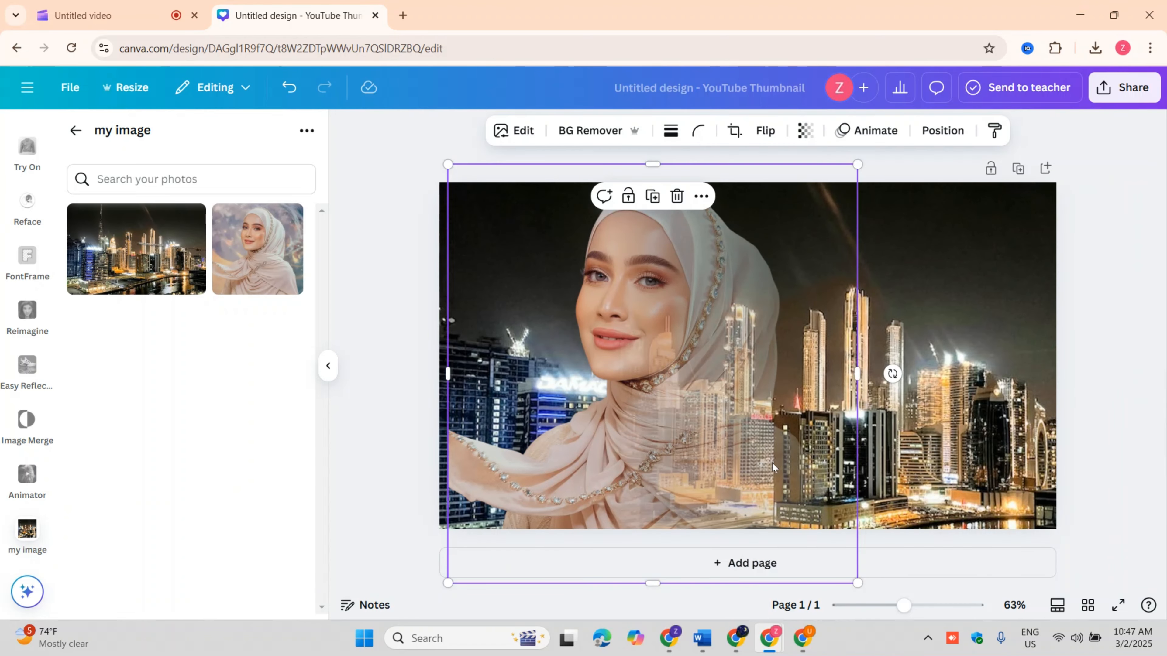
drag(703, 472, 694, 505)
drag(849, 196, 862, 182)
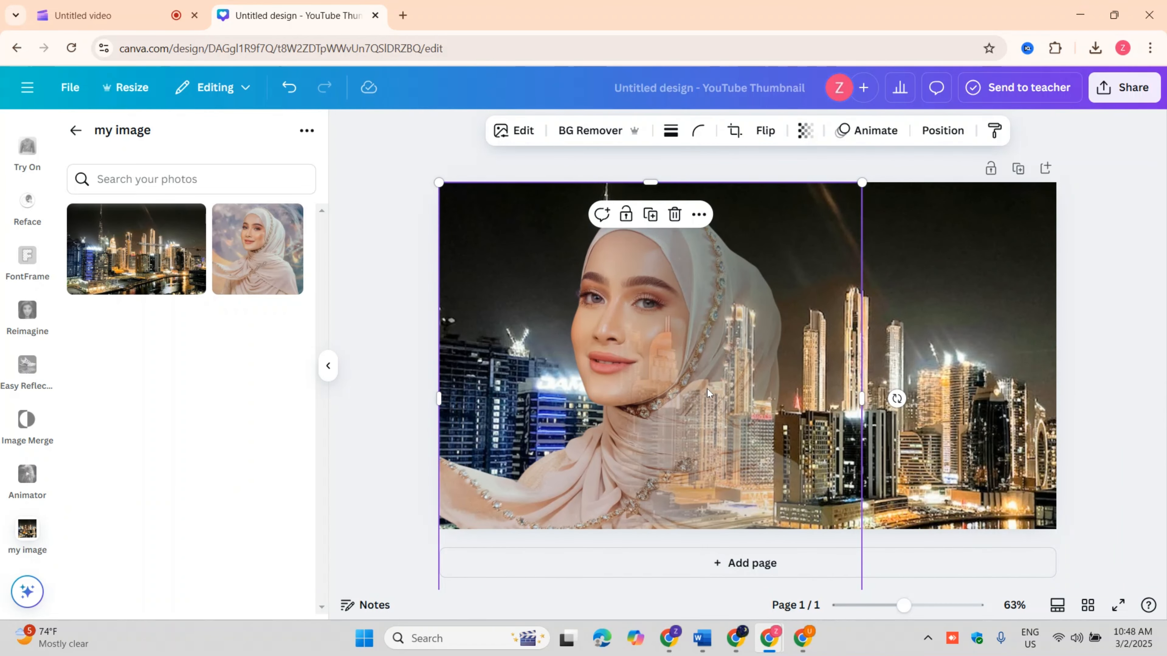
drag(708, 393, 664, 342)
- Duplicate the portrait in place and set the copy's transparency to 11
click(620, 215)
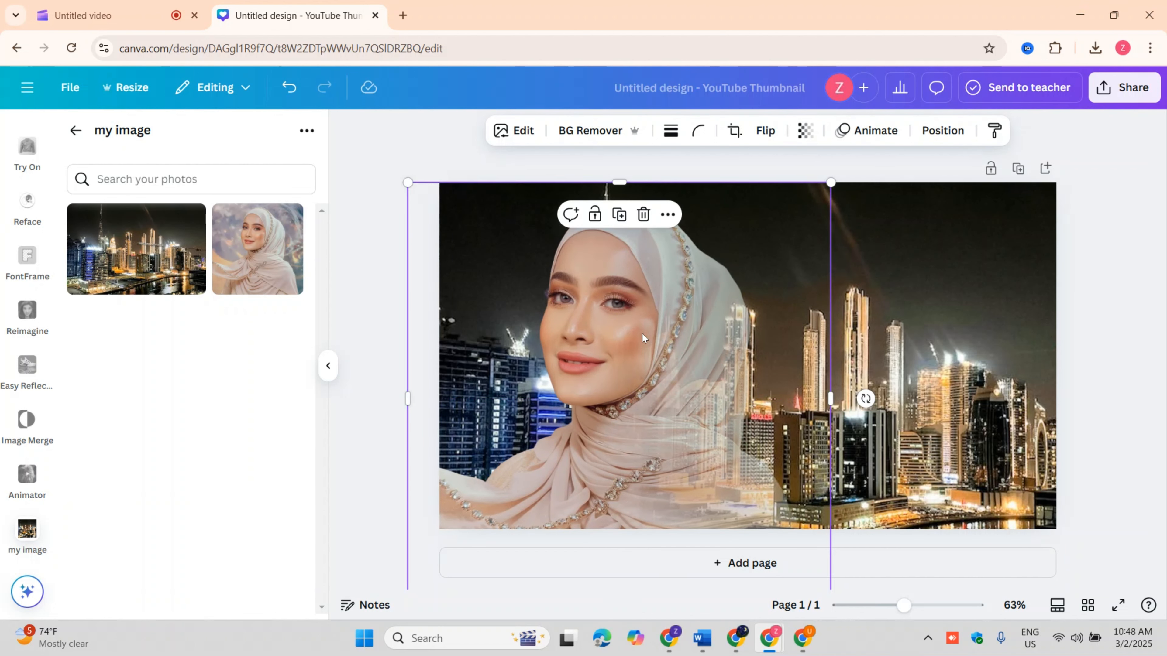
click(978, 469)
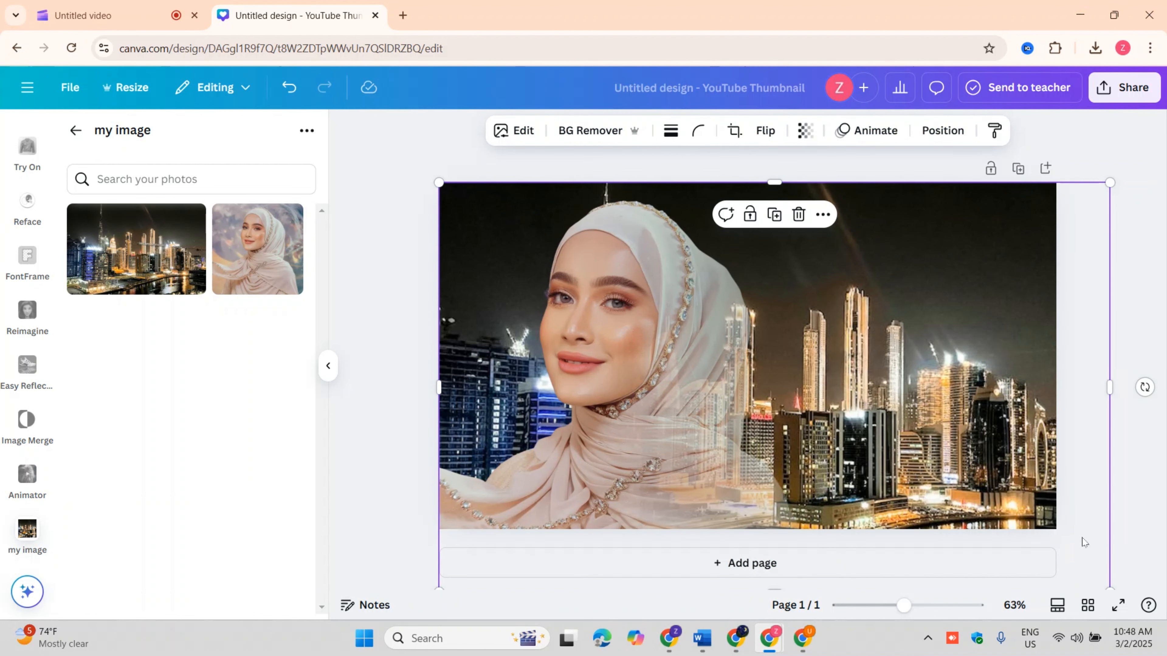
click(707, 479)
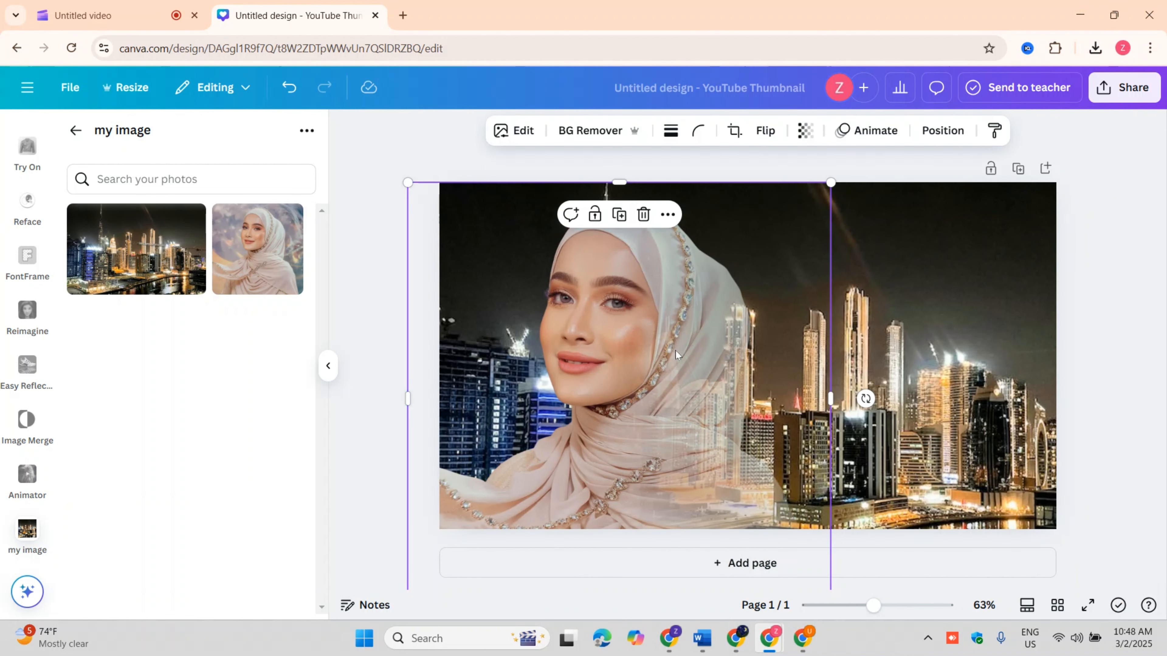
click(804, 134)
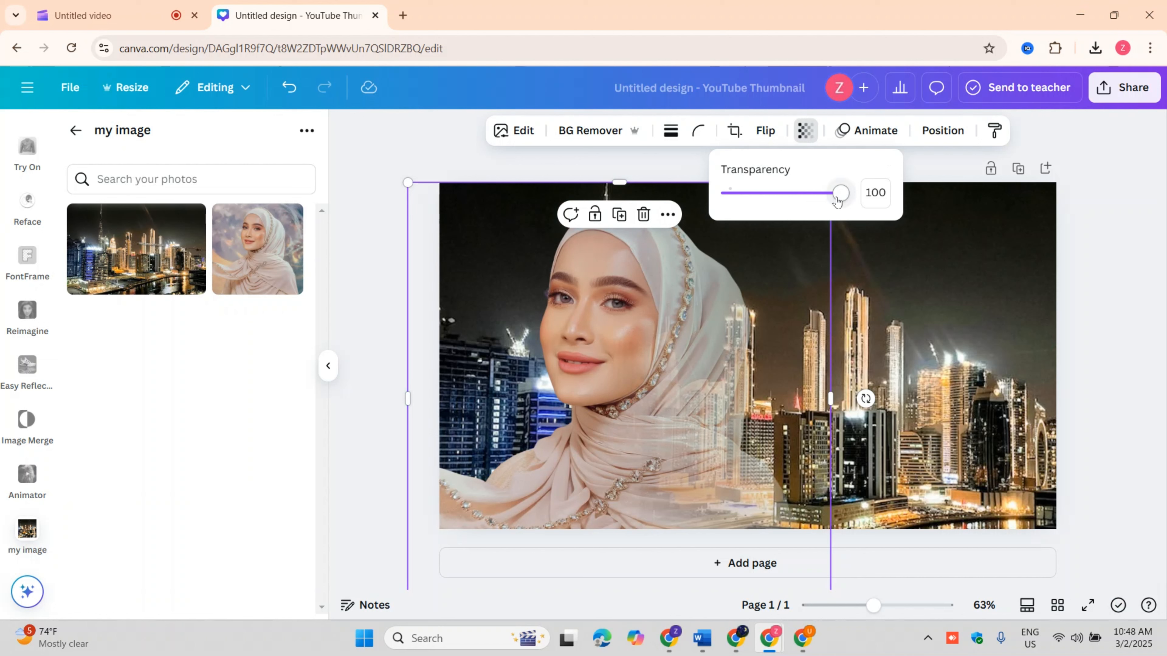
drag(841, 194, 790, 203)
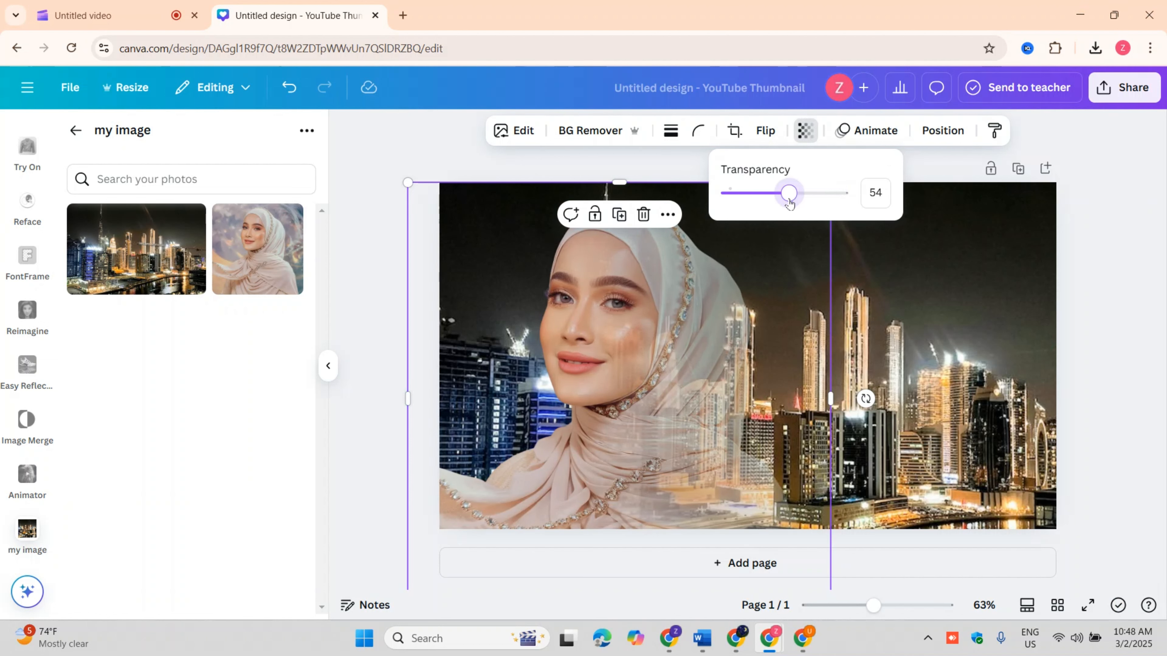
drag(779, 208, 740, 209)
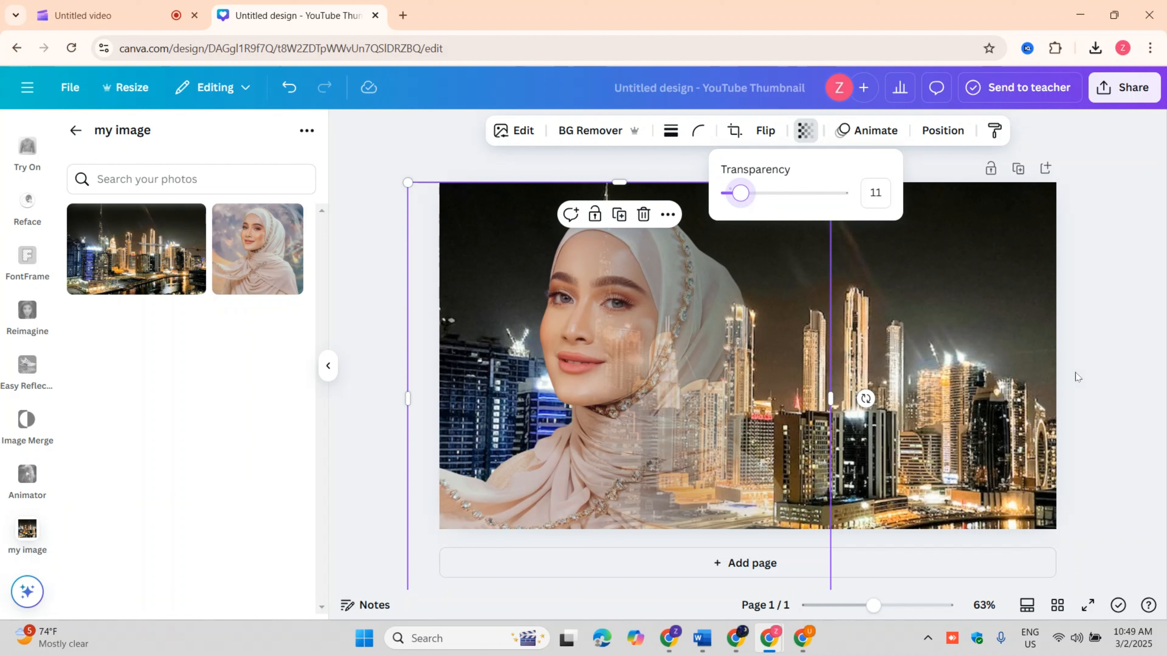
click(1131, 378)
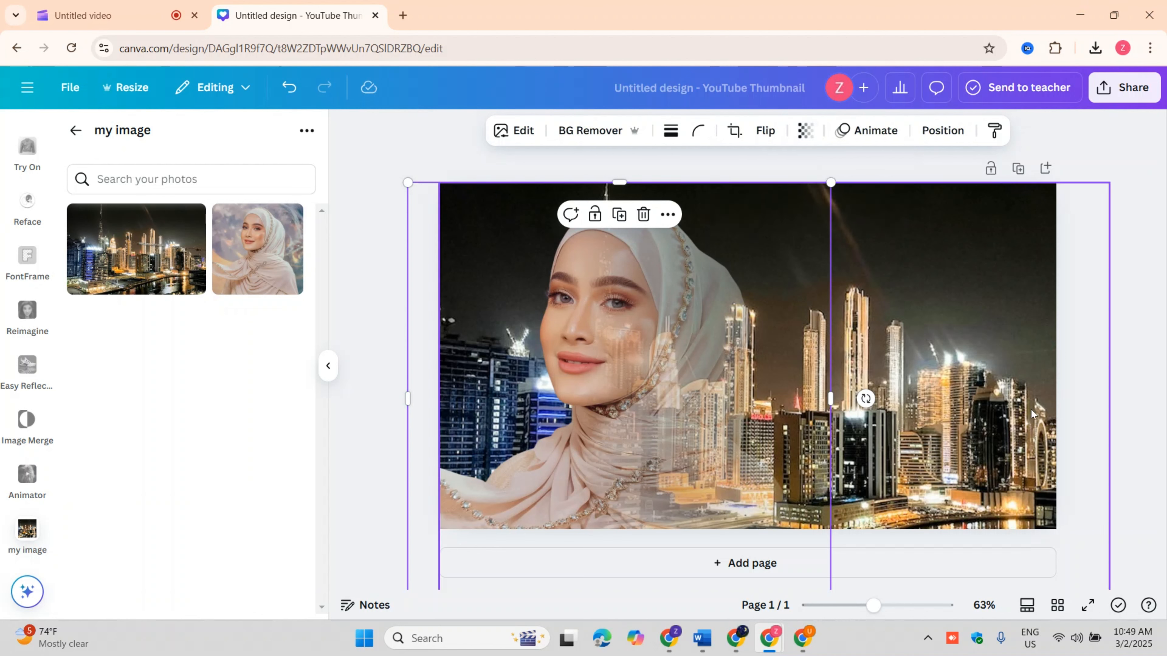
click(1115, 381)
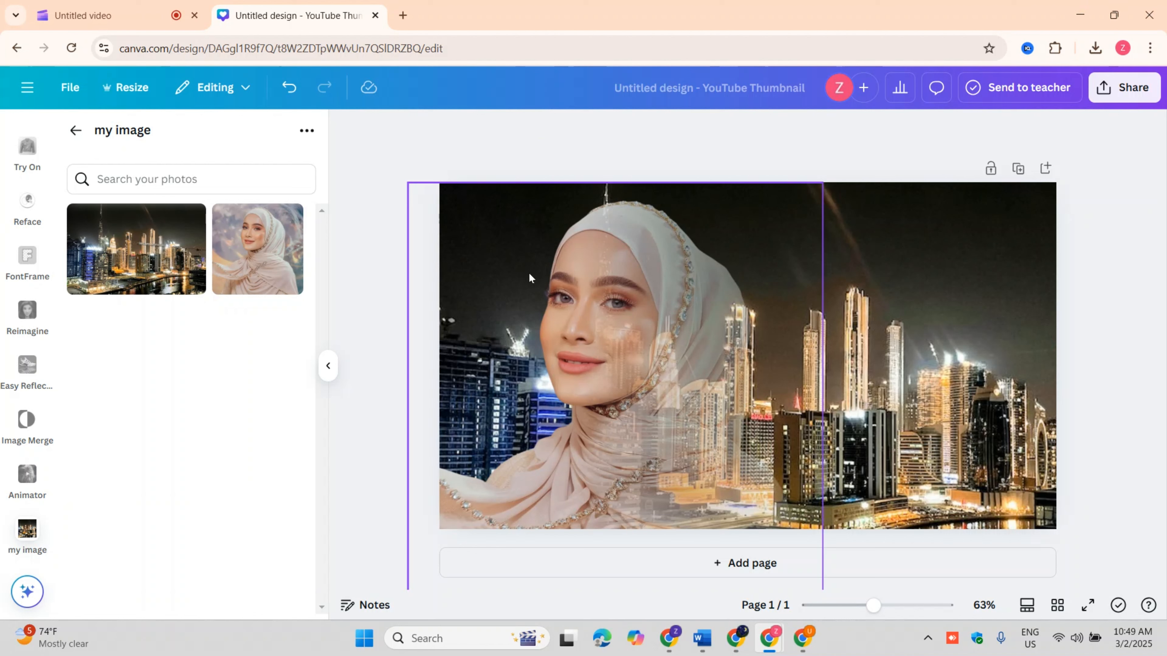
- Download the finished composition as a PNG file
click(1137, 92)
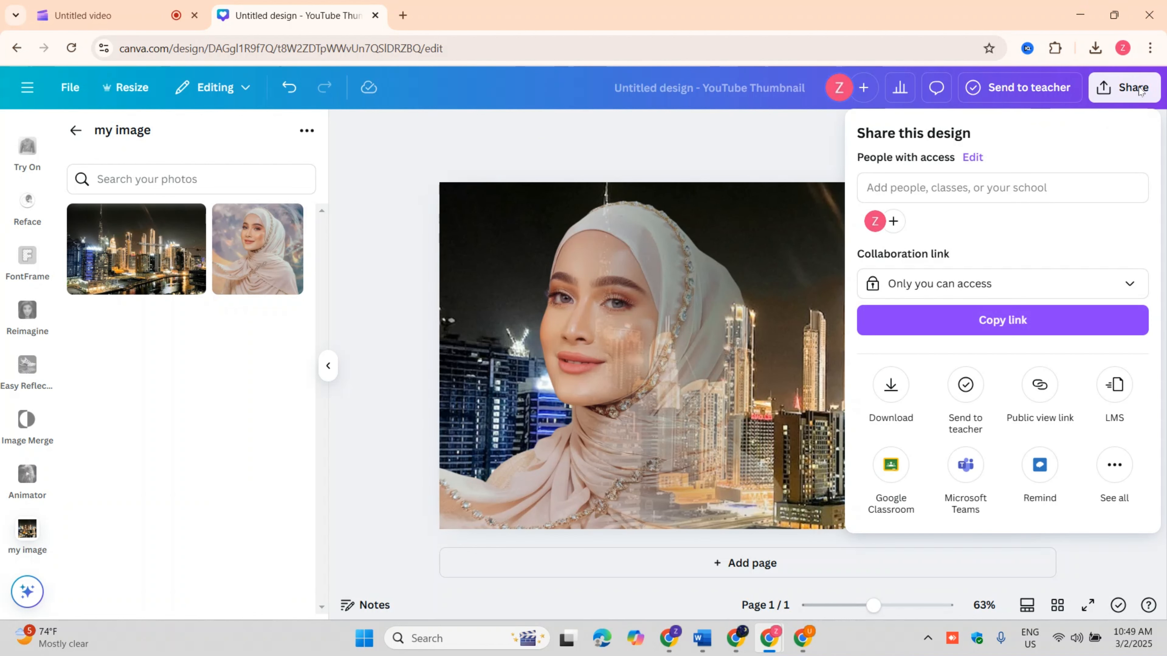
click(892, 386)
click(916, 430)
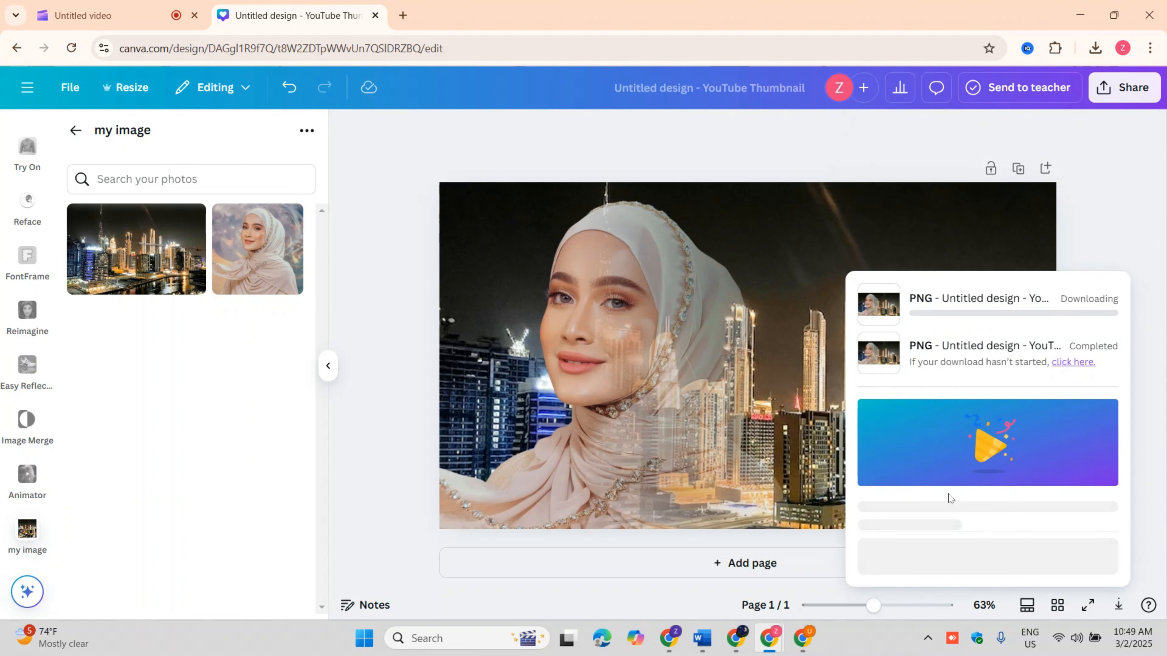
- Add a second page, place the downloaded Untitled design (12).png on it and set the image as the page background
click(764, 563)
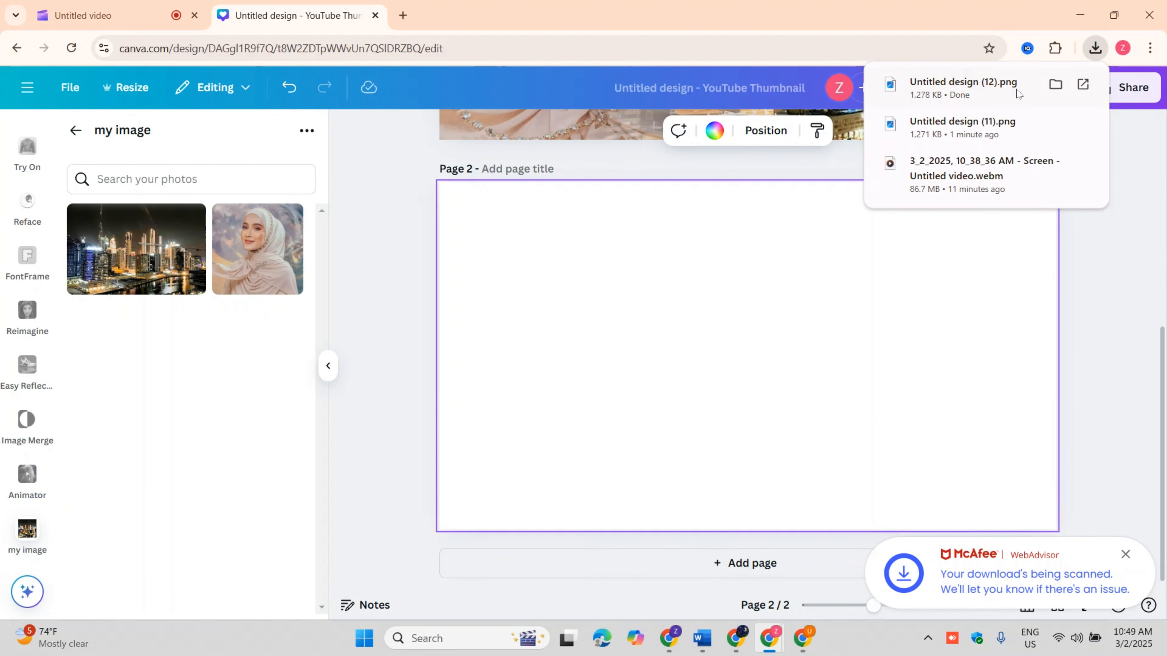
drag(978, 87, 740, 349)
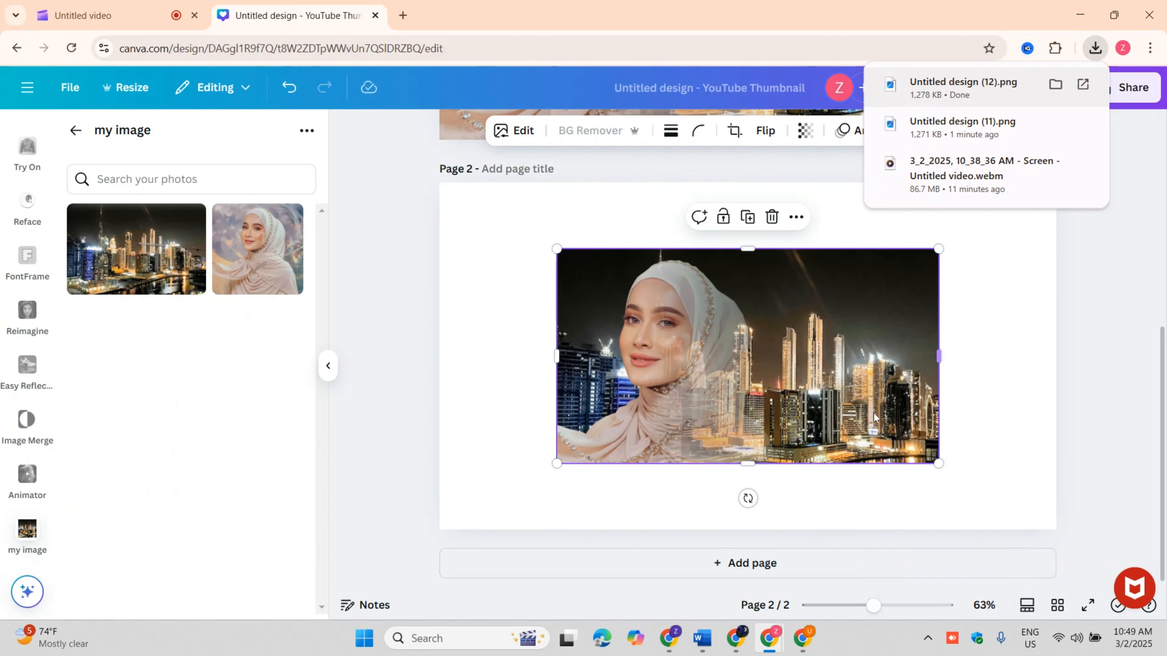
click(1029, 407)
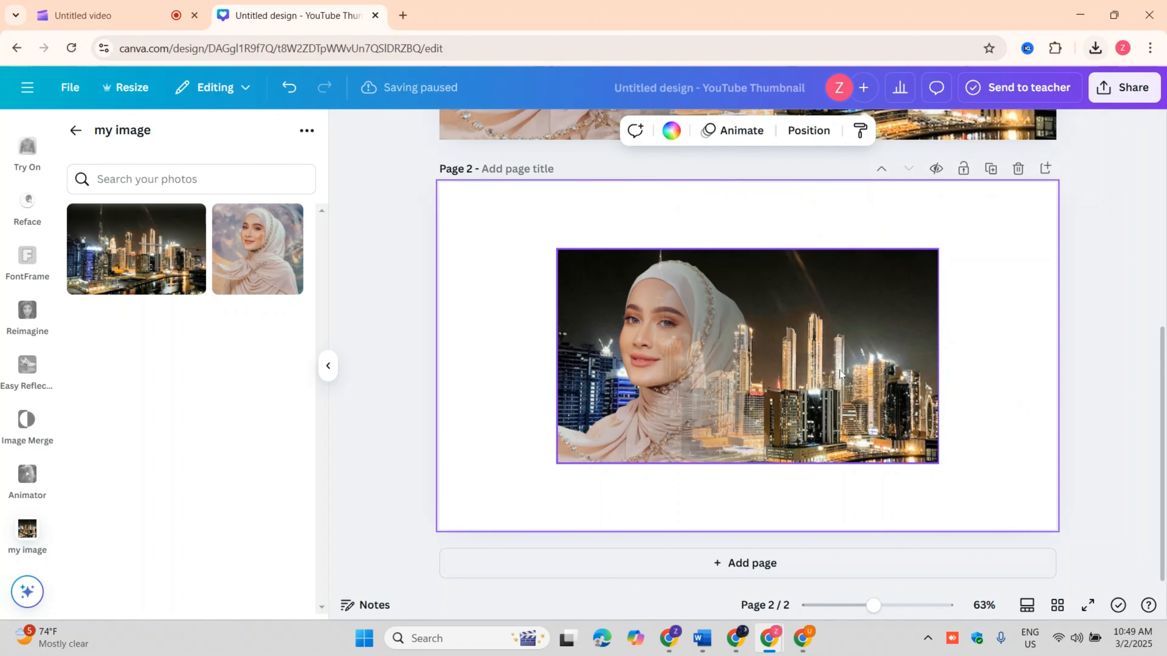
right_click(826, 369)
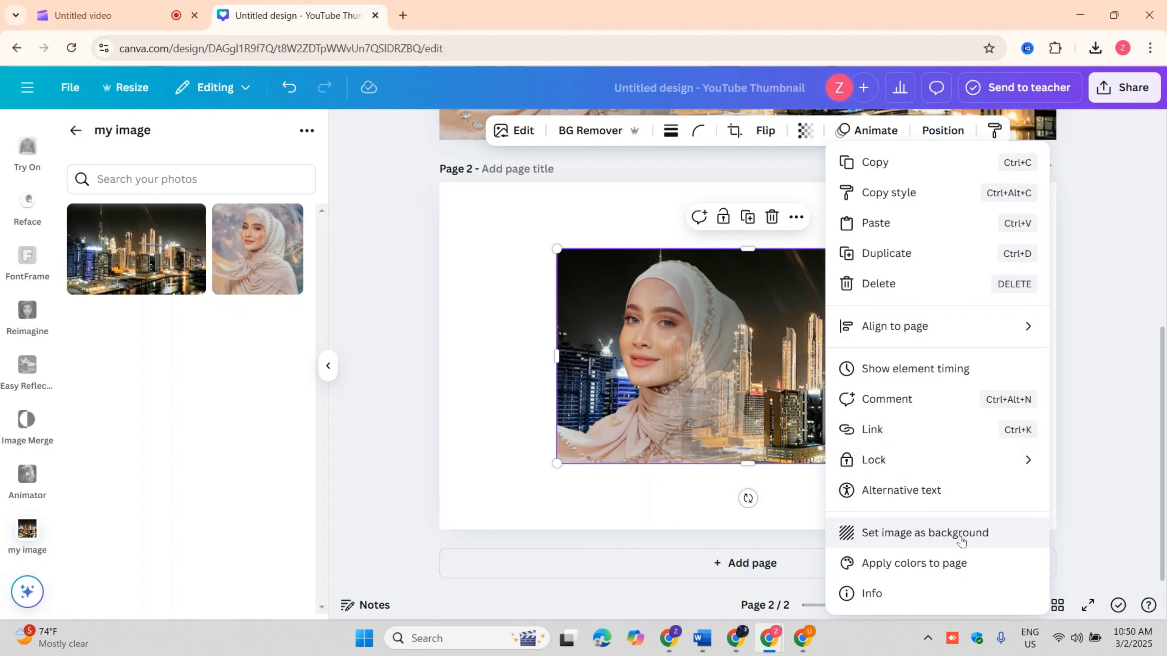
click(961, 538)
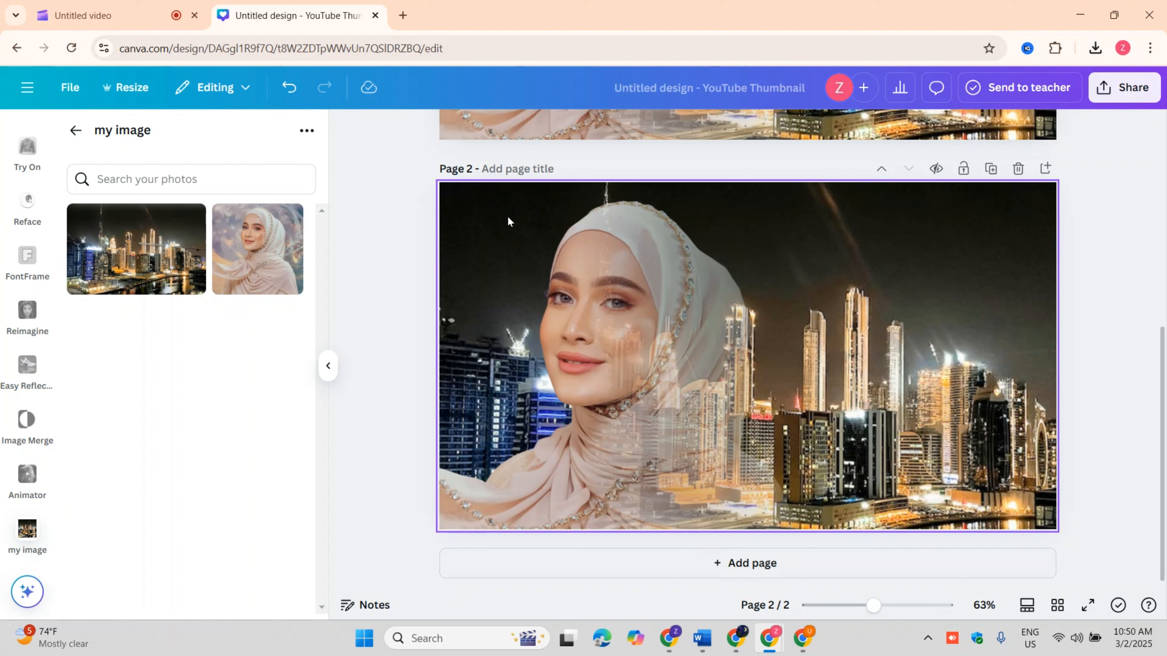
- Brush over the woman and the skyline beside her with Magic Grab and grab them from the page 2 background
click(759, 331)
click(559, 130)
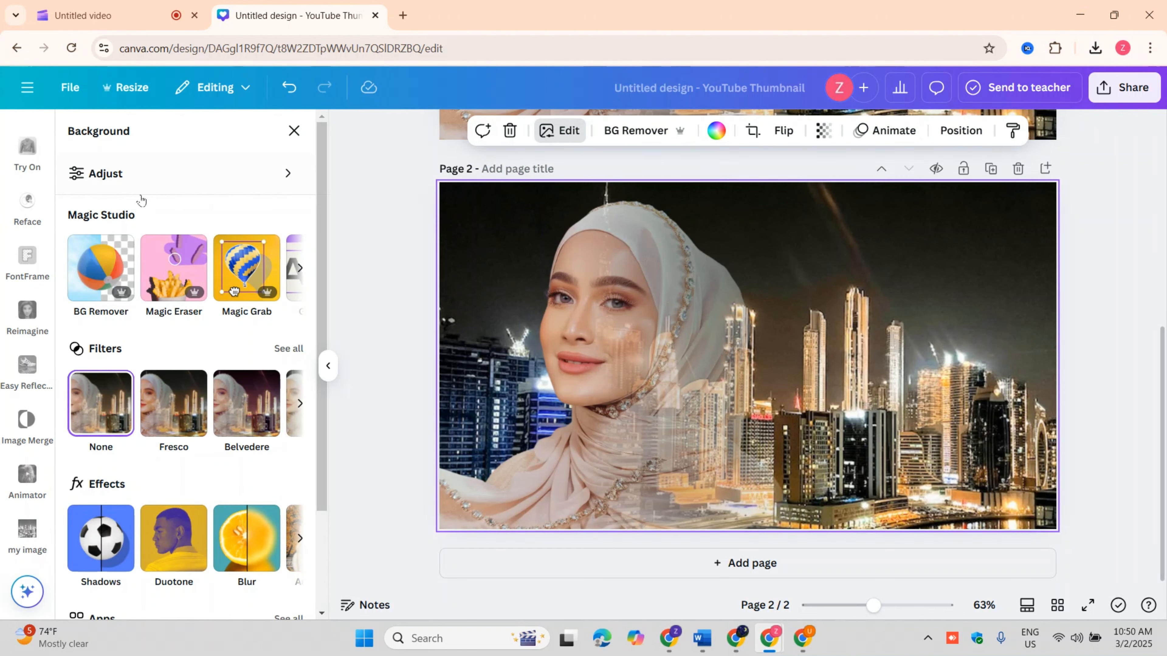
click(244, 270)
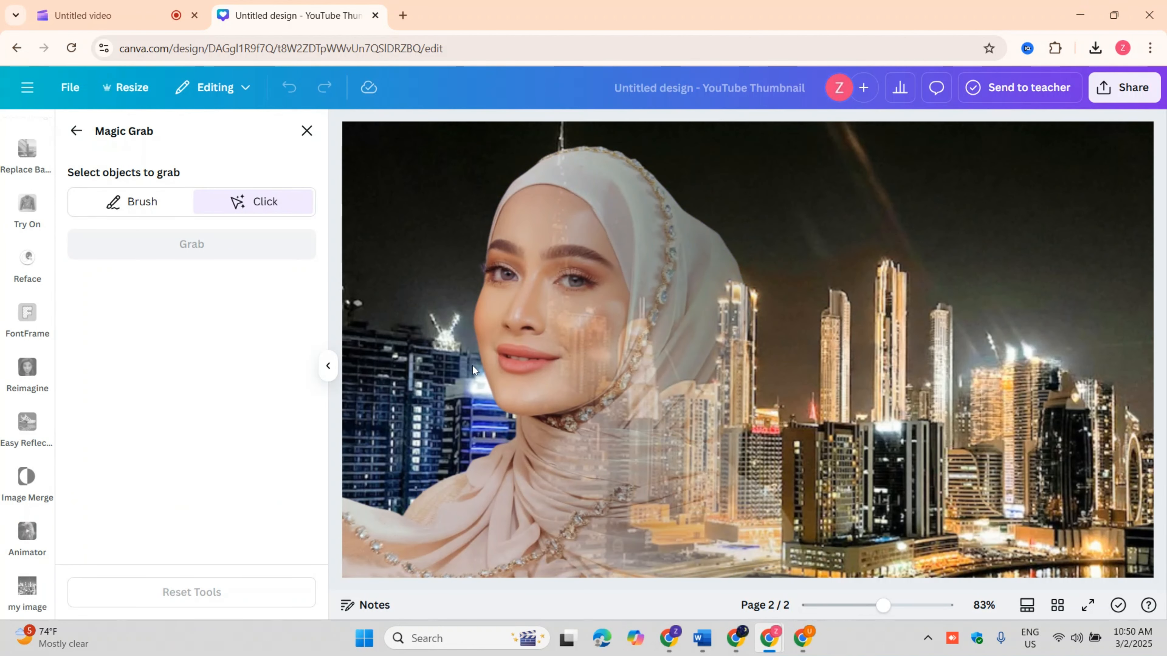
click(147, 205)
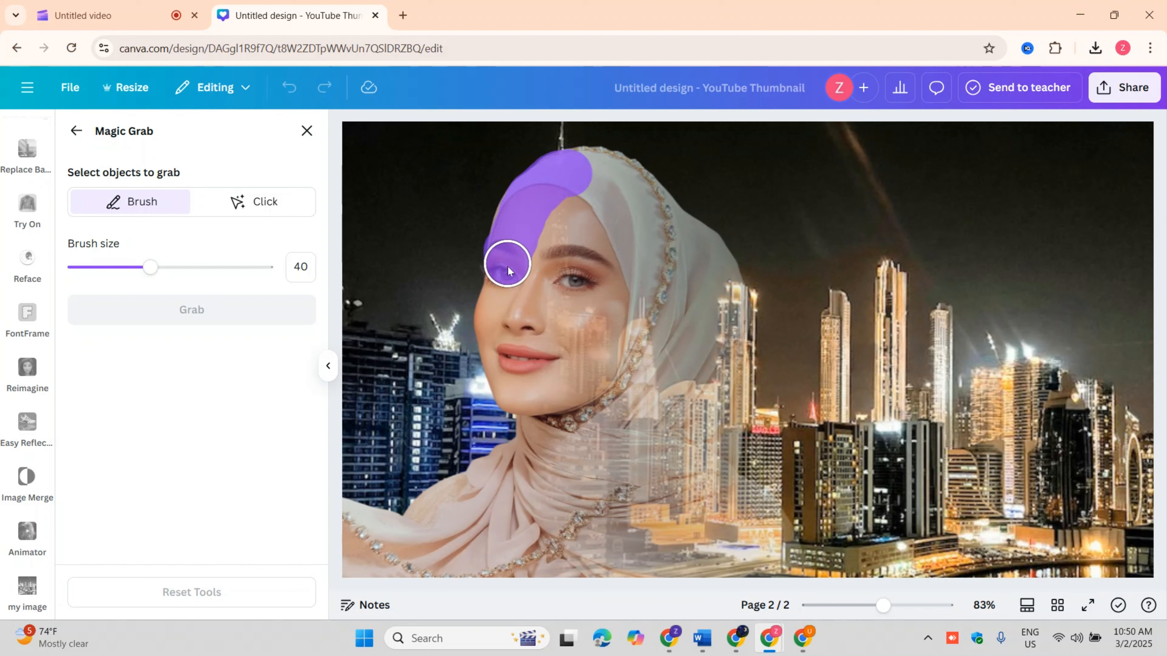
mouse_move(502, 369)
mouse_down()
mouse_move(534, 420)
mouse_move(520, 407)
mouse_move(354, 532)
mouse_move(698, 136)
mouse_move(1096, 217)
mouse_move(530, 320)
mouse_move(1031, 482)
mouse_move(1034, 425)
mouse_move(495, 490)
mouse_move(650, 218)
mouse_move(594, 444)
mouse_move(975, 195)
mouse_move(830, 356)
mouse_up()
click(191, 310)
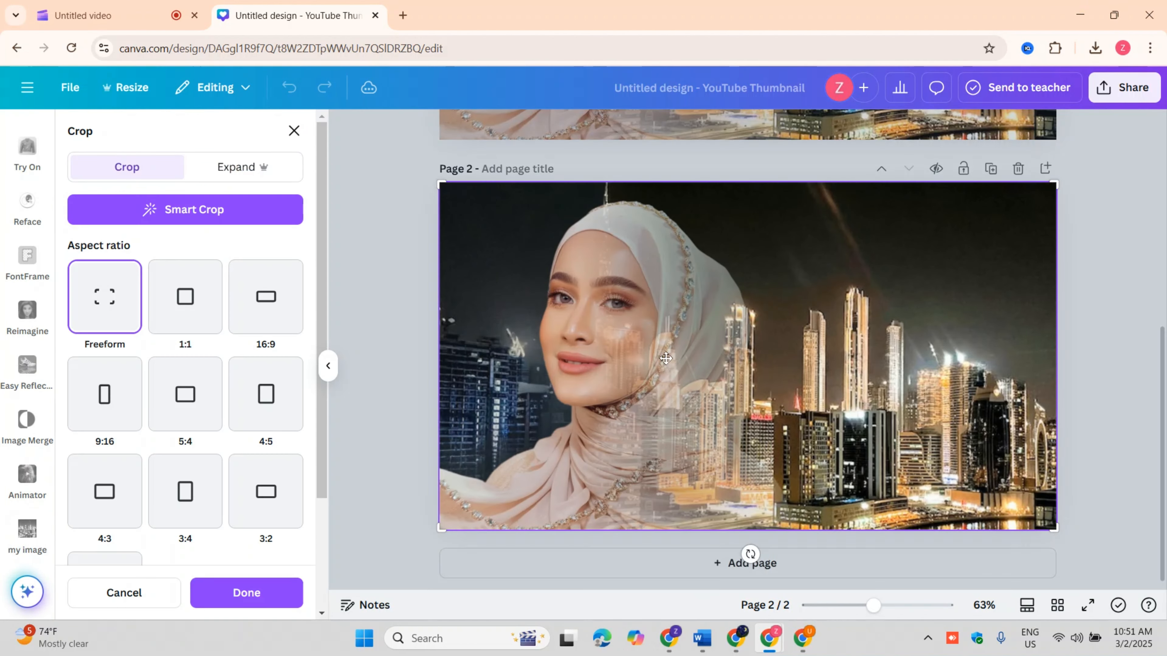
- Add a third page and move the grabbed cutout of the woman and skyline onto it
drag(665, 308, 734, 330)
double_click(735, 336)
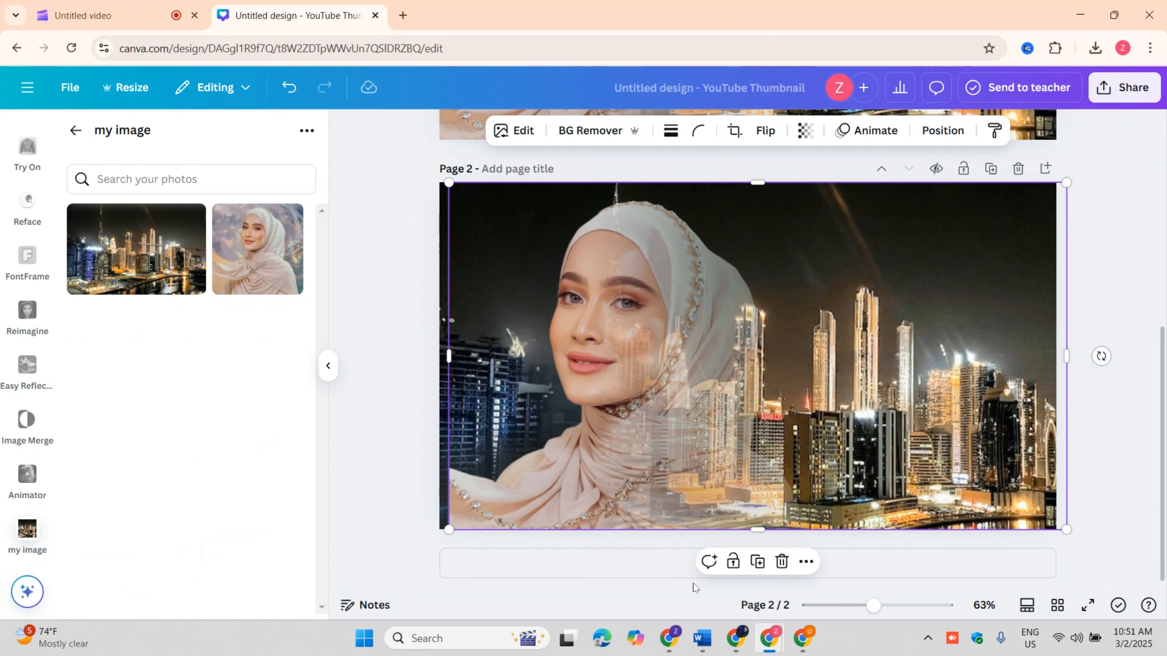
click(622, 570)
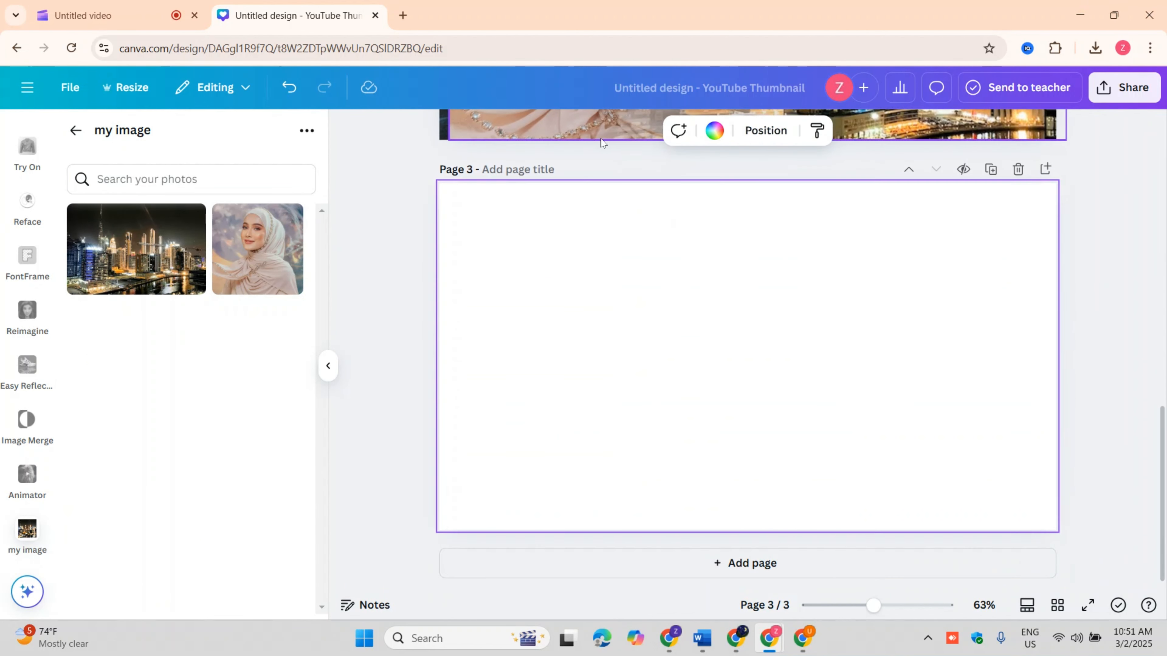
drag(592, 125, 597, 521)
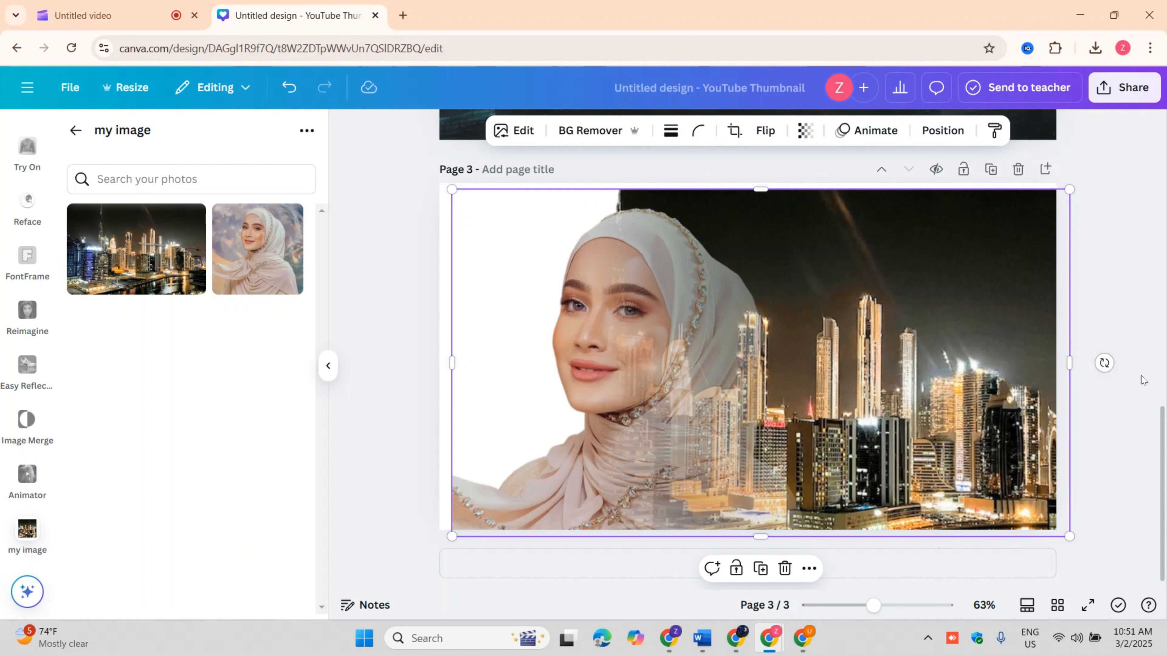
- Enlarge the cutout on page 3 to span the page's full width, with its top running past the upper edge
double_click(646, 357)
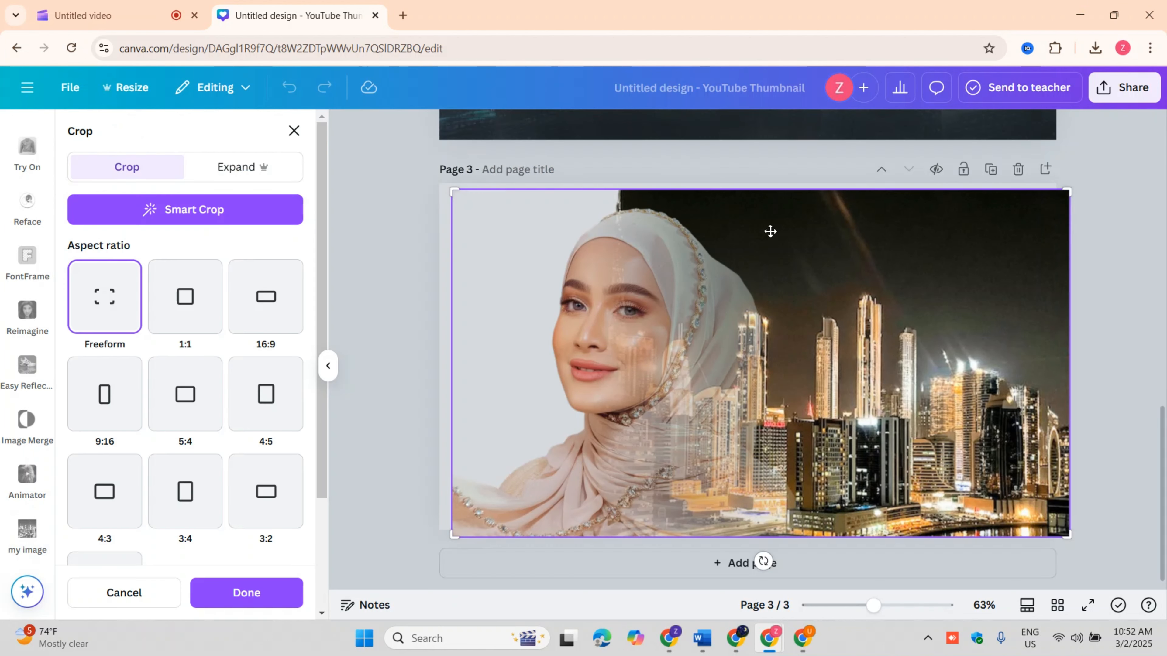
click(1104, 362)
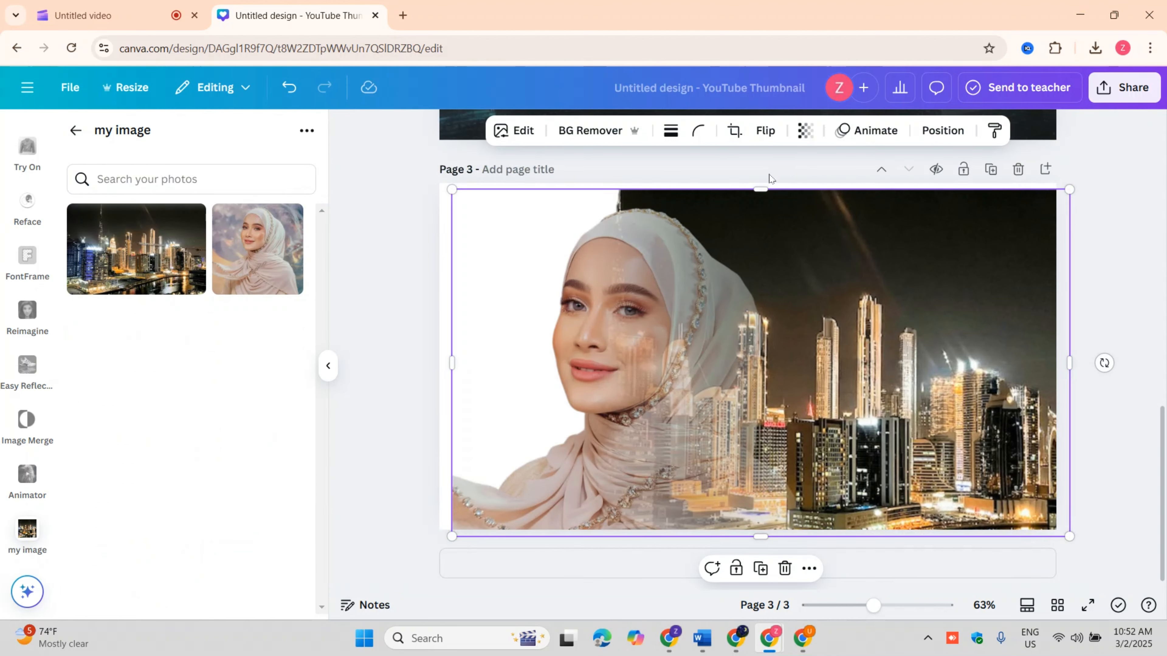
drag(759, 190, 758, 159)
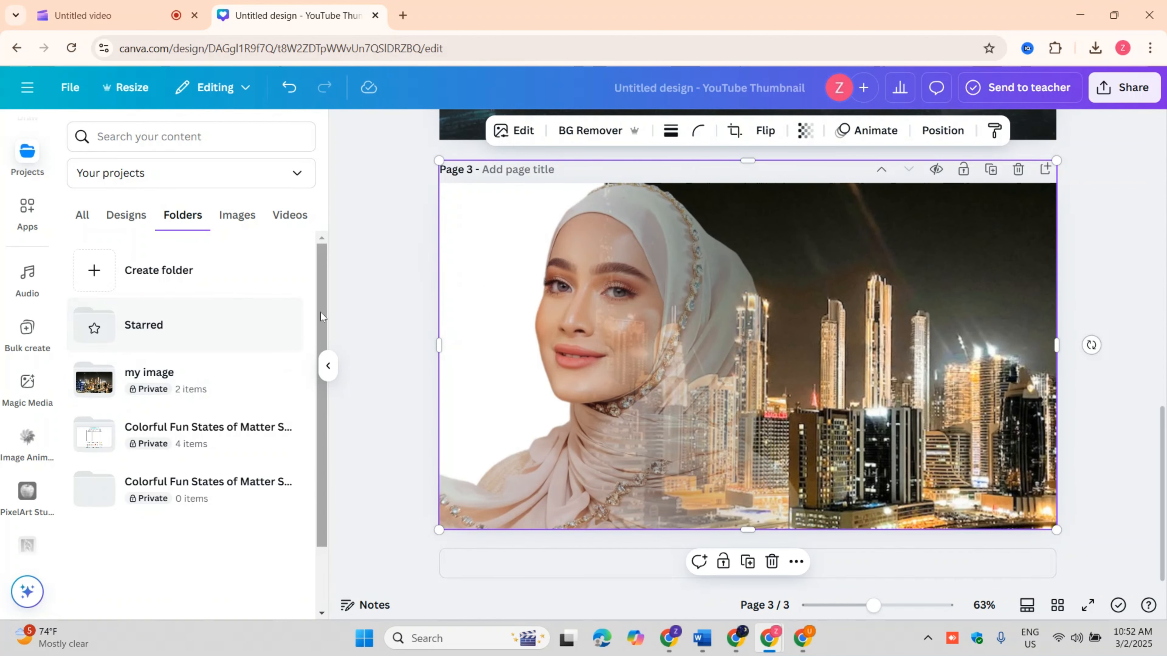
- Apply the X-Pro + Color Pop filter to the cutout of the woman and skyline on page 3
click(517, 130)
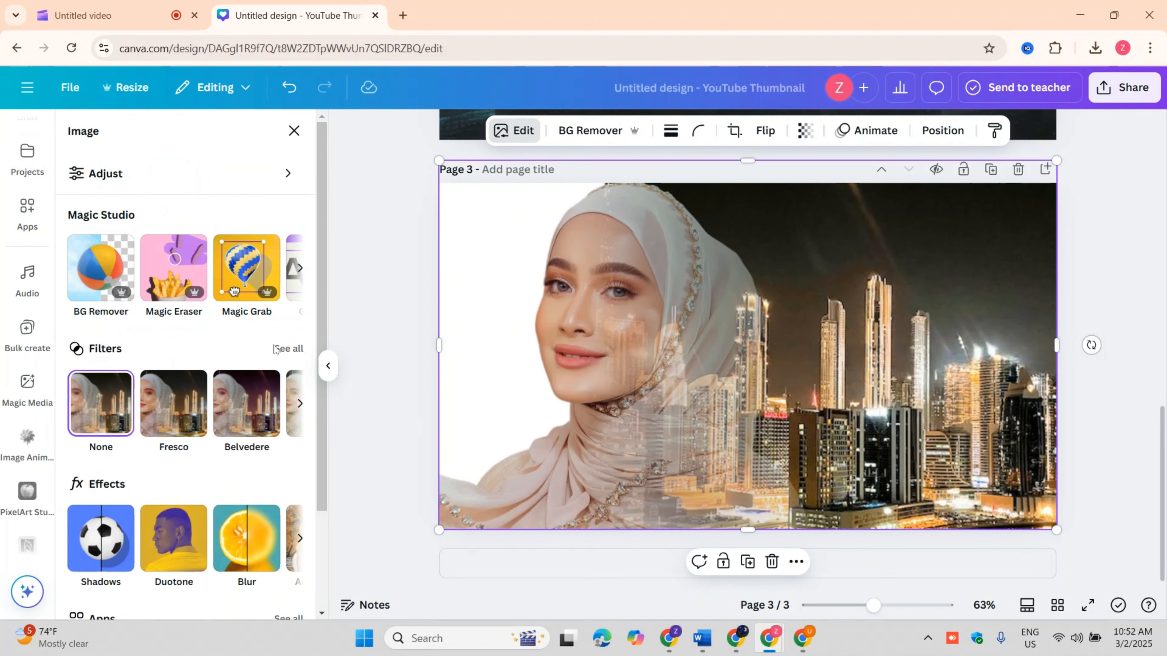
click(287, 350)
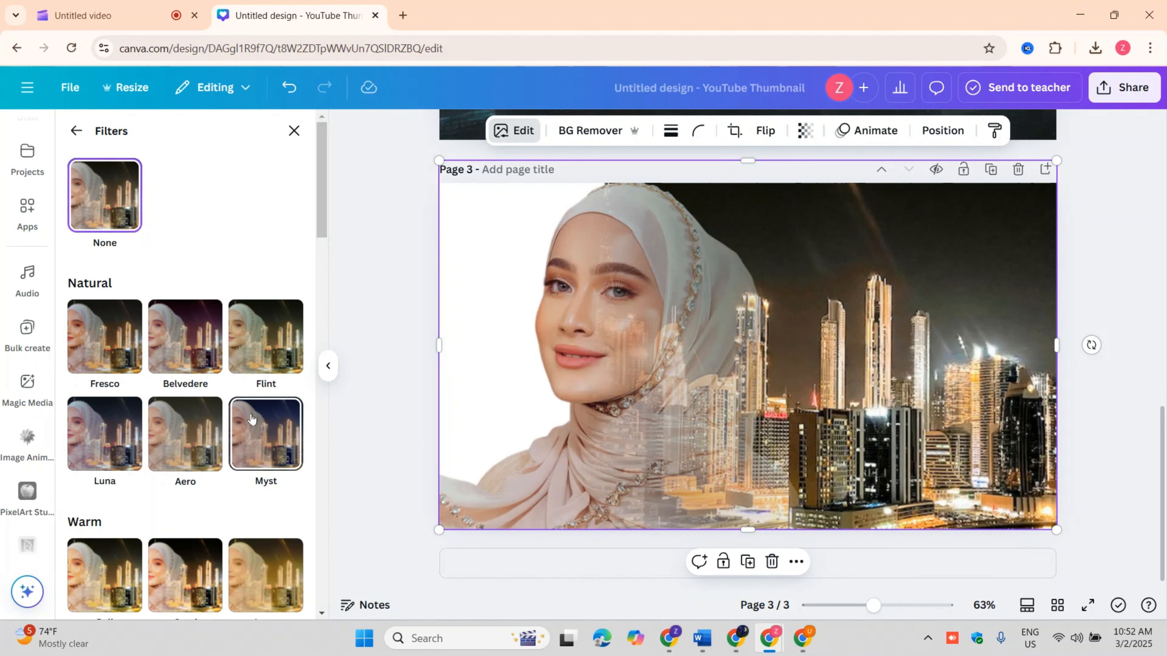
scroll(255, 485, down, 15)
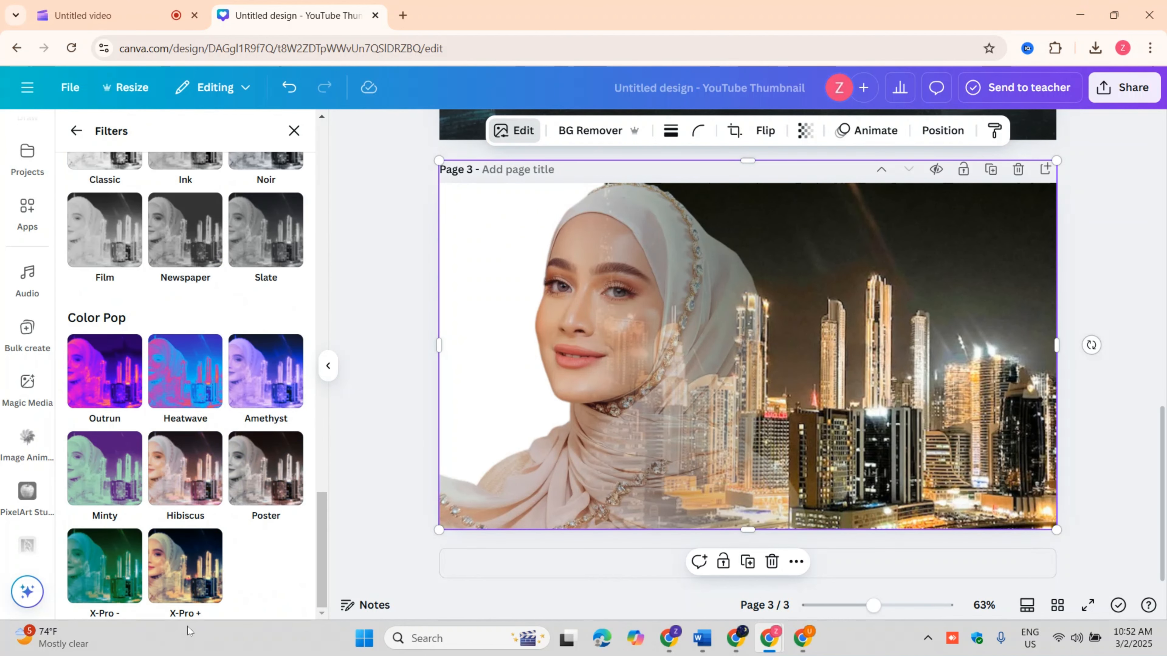
click(180, 569)
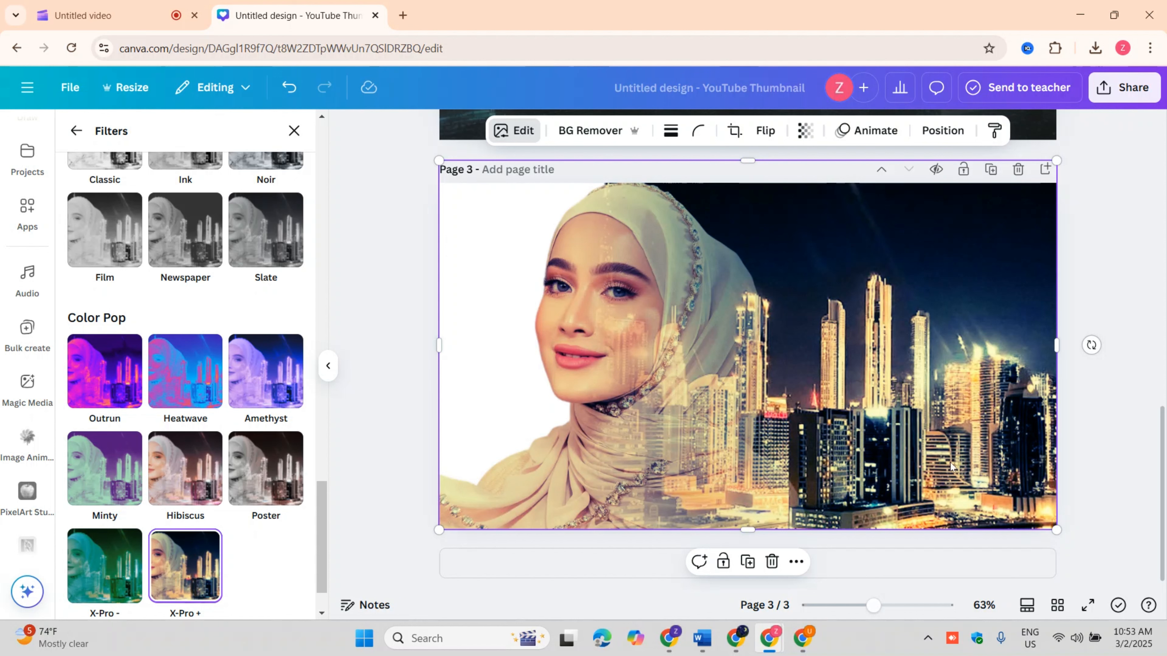
click(1083, 479)
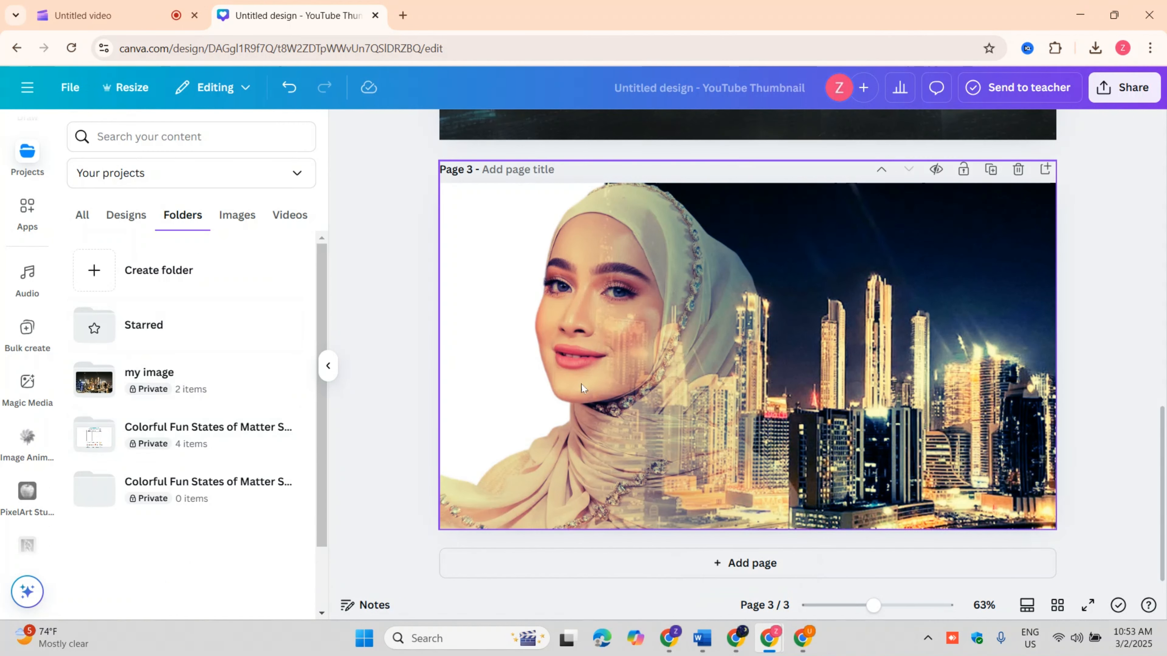
- Try to upscale the page 3 cutout to 8x with Image Upscaler and replace the original with the enhanced image
click(605, 386)
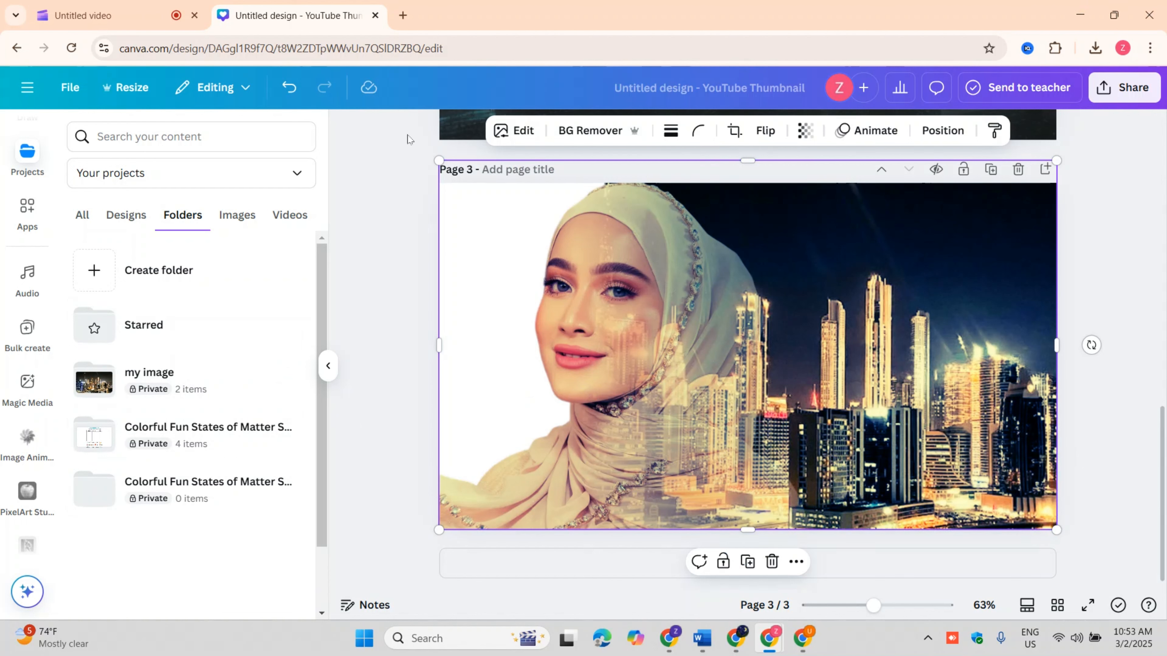
click(514, 133)
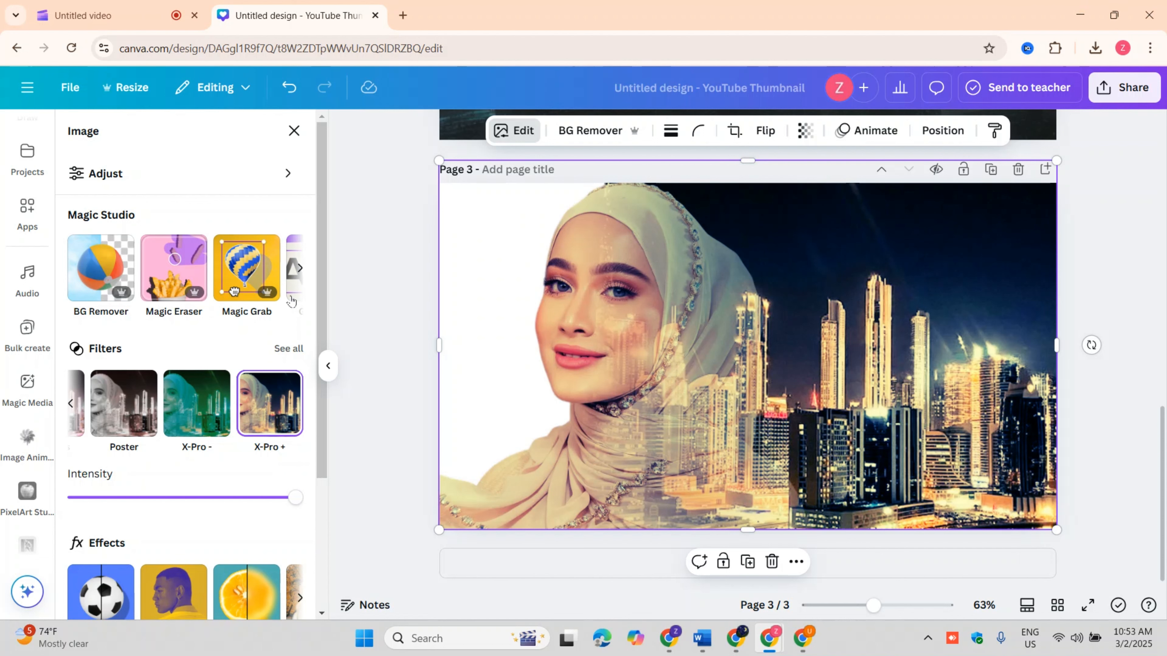
scroll(328, 299, down, 4)
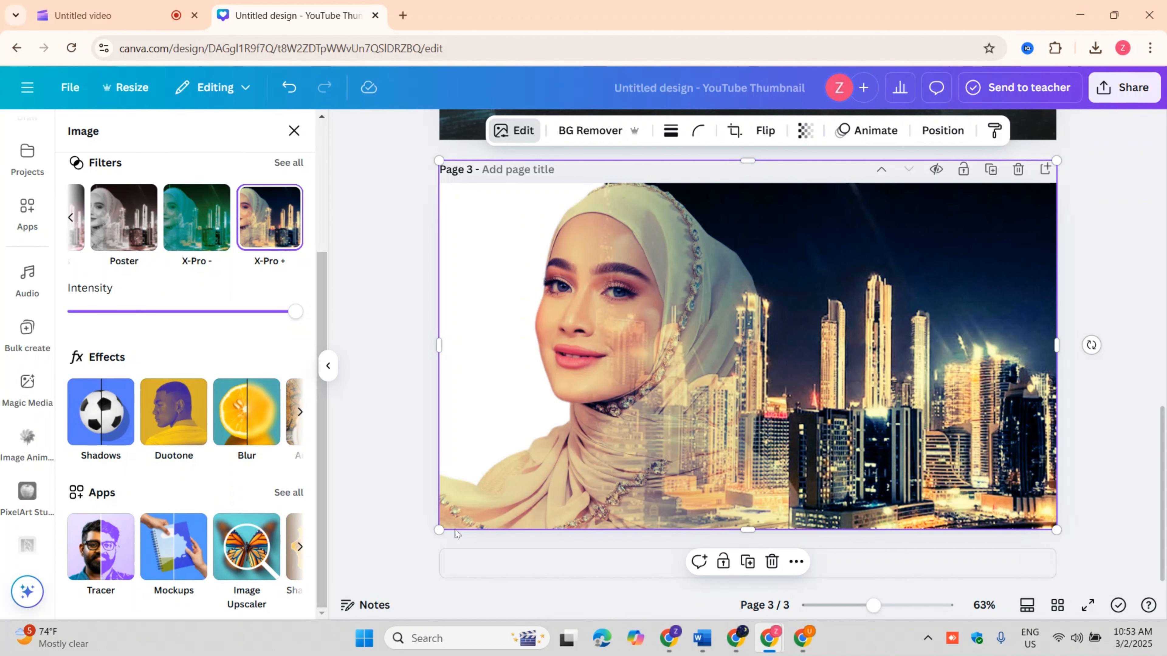
click(243, 554)
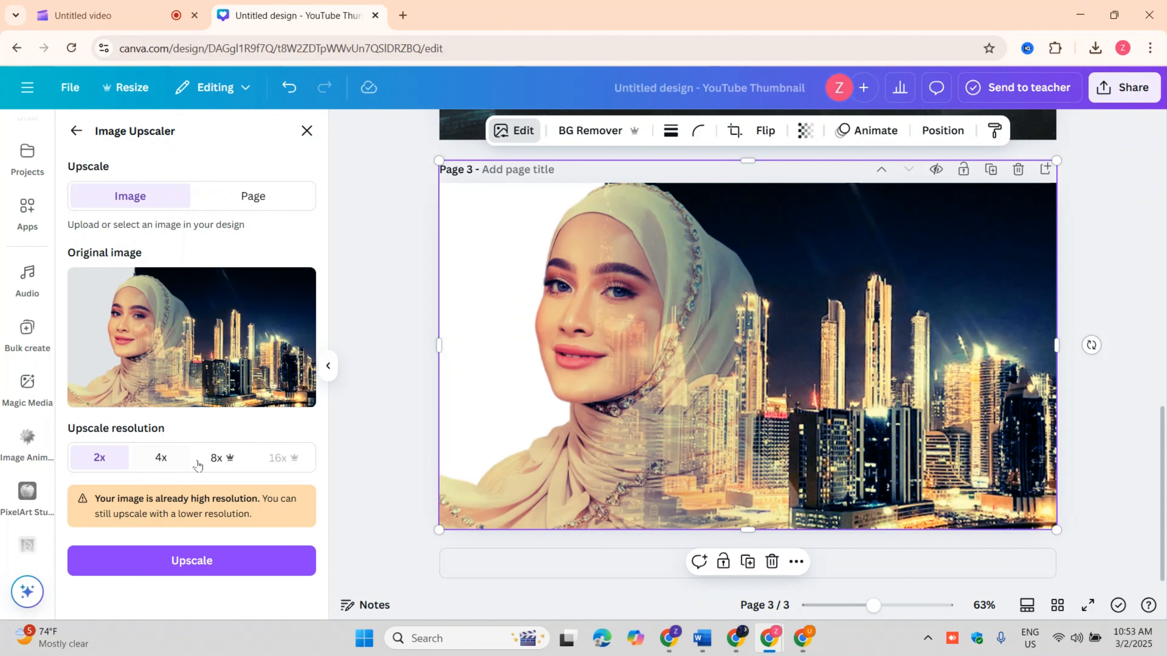
click(220, 458)
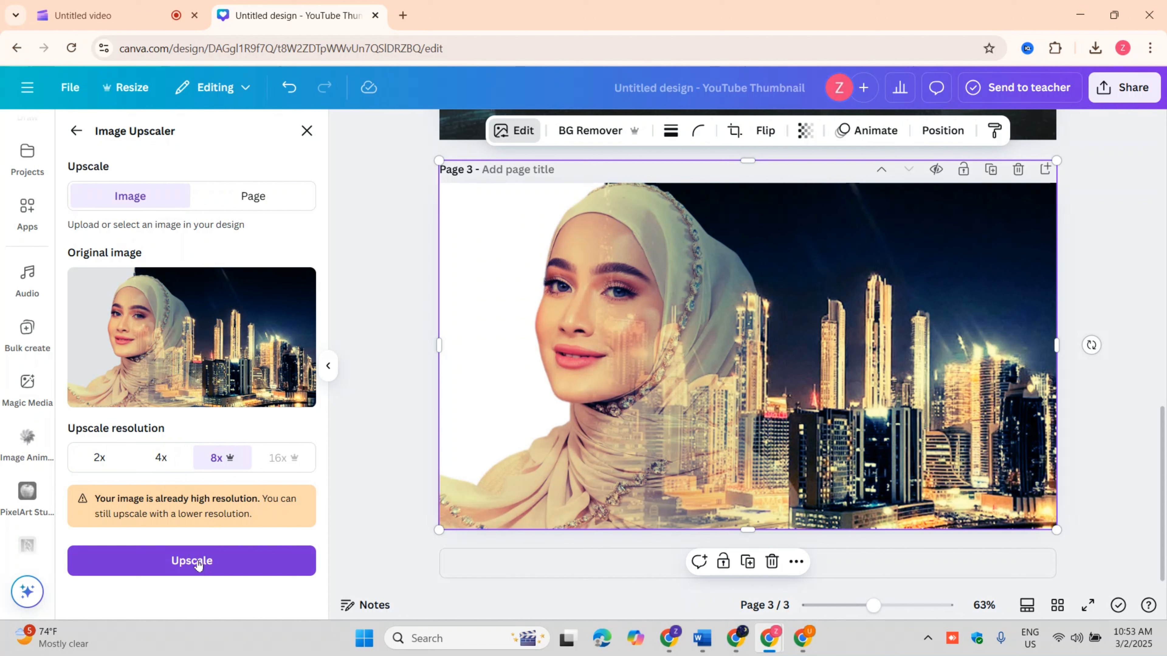
click(198, 562)
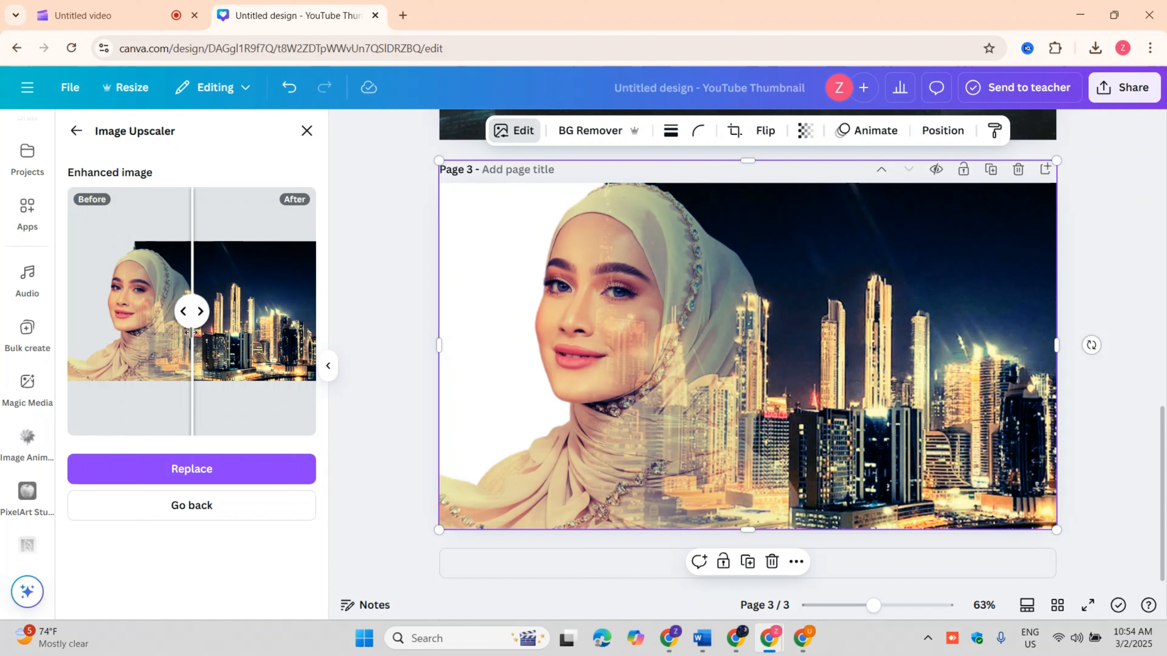
drag(191, 332, 107, 349)
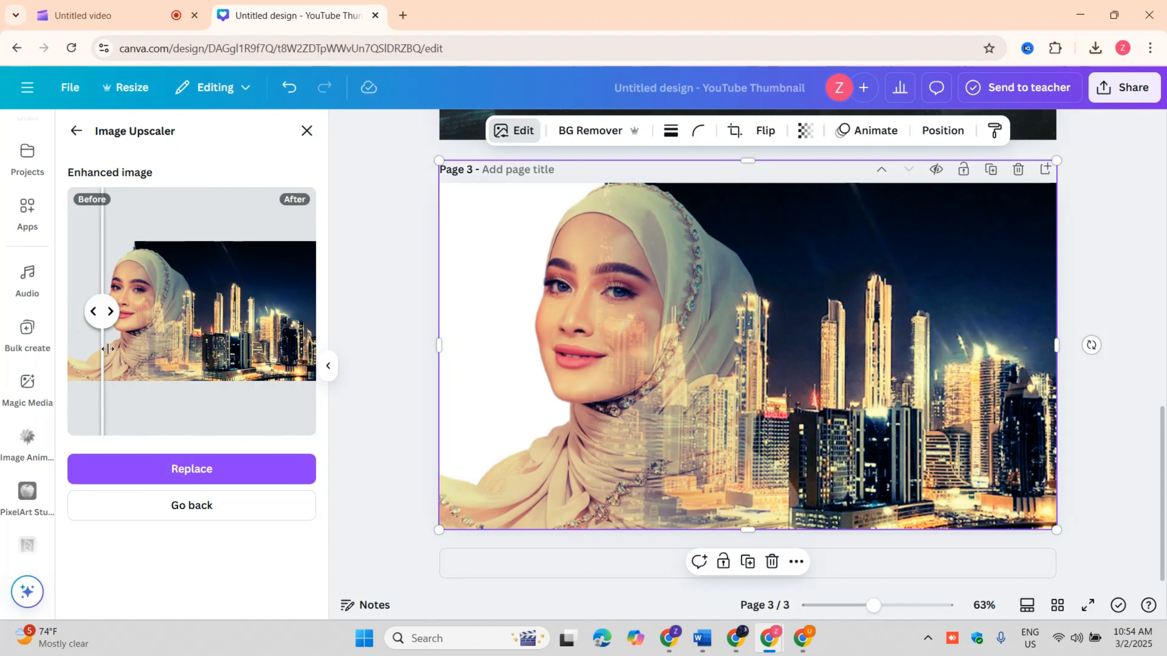
click(192, 474)
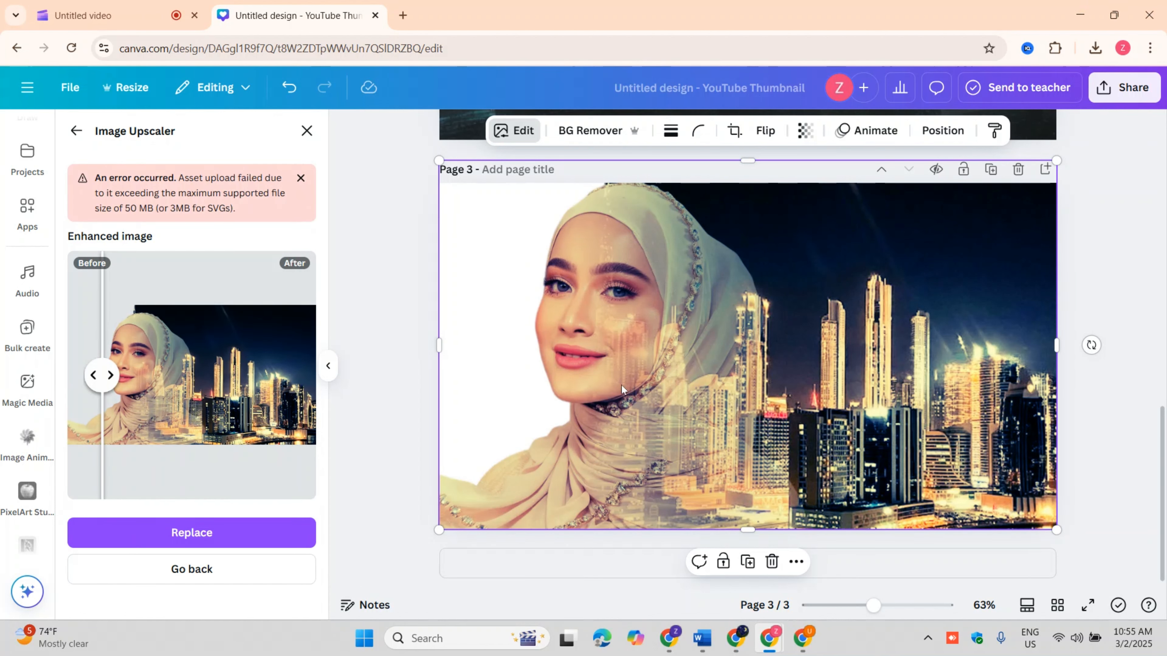
- Download only page 3 of the design as a PNG
click(1125, 87)
click(891, 391)
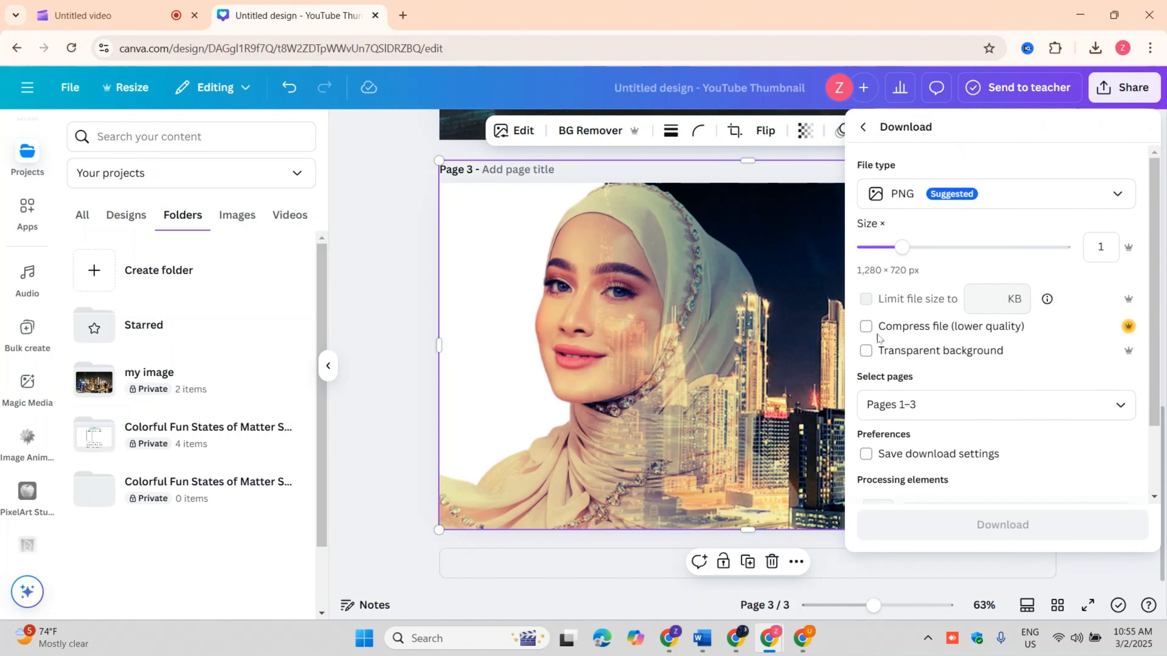
click(1133, 406)
scroll(958, 304, down, 2)
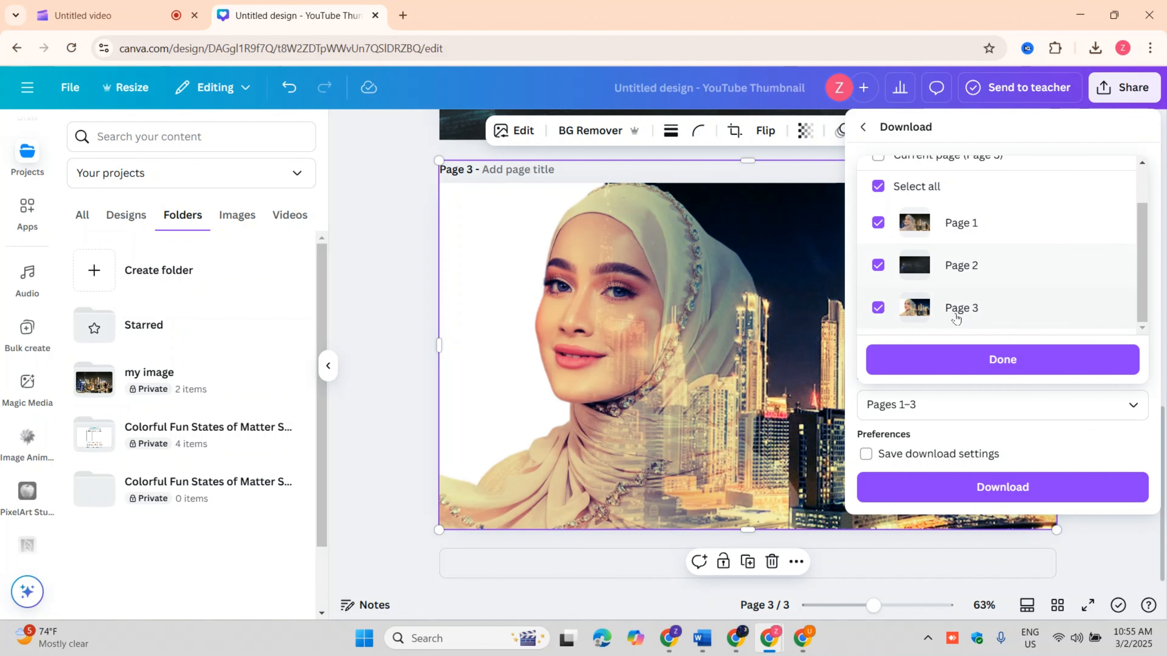
click(878, 187)
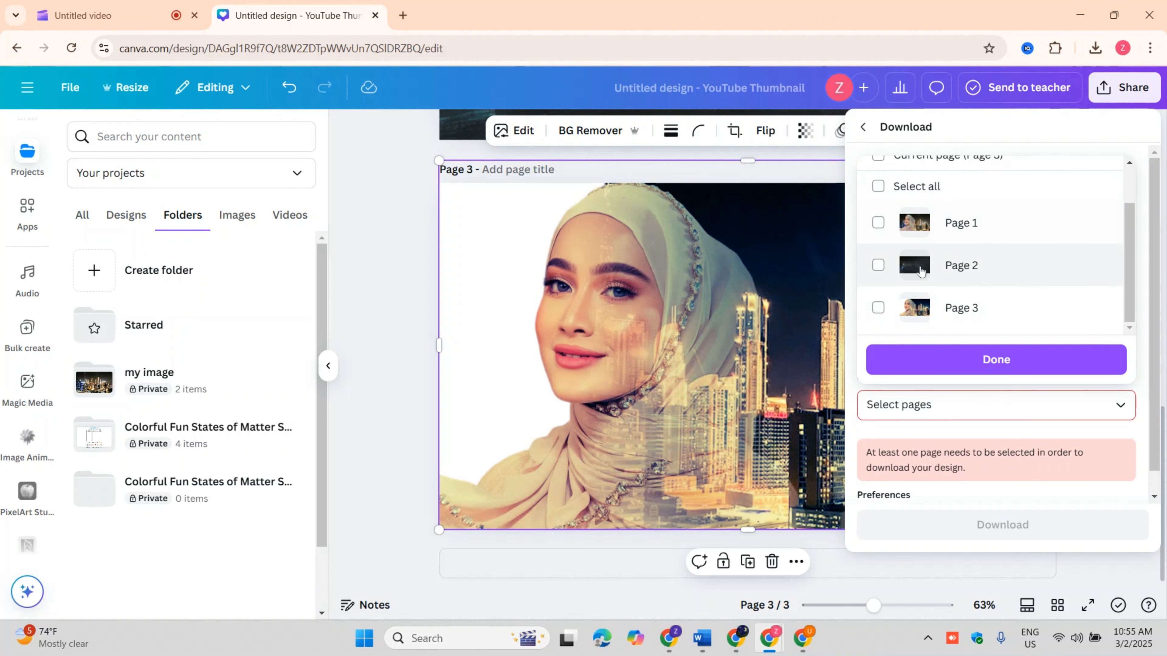
click(878, 308)
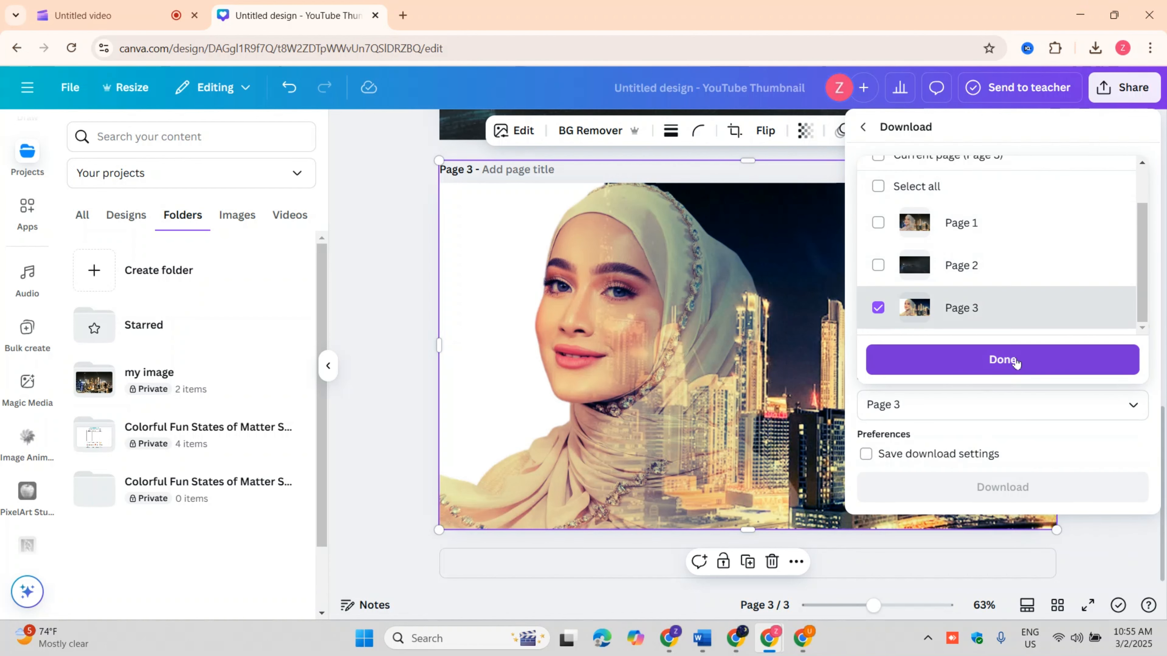
click(1016, 362)
click(1025, 488)
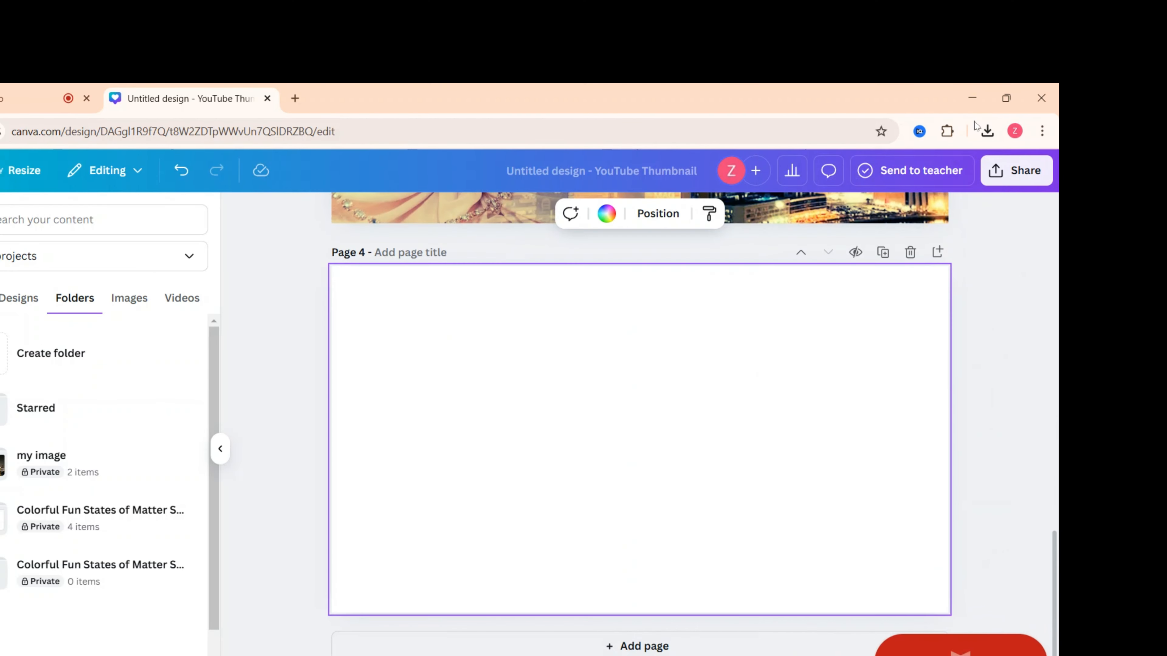
- Place the downloaded Untitled design (13).png on the blank page 4 and set the image as the page background
click(987, 132)
drag(846, 215, 557, 480)
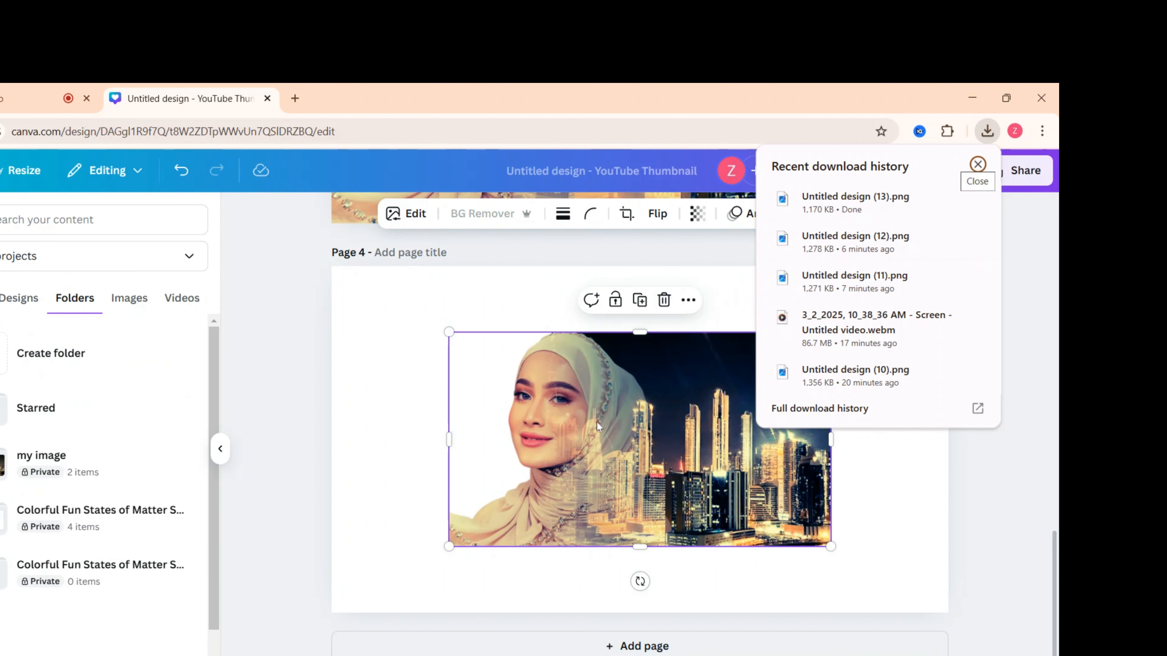
click(597, 426)
right_click(669, 431)
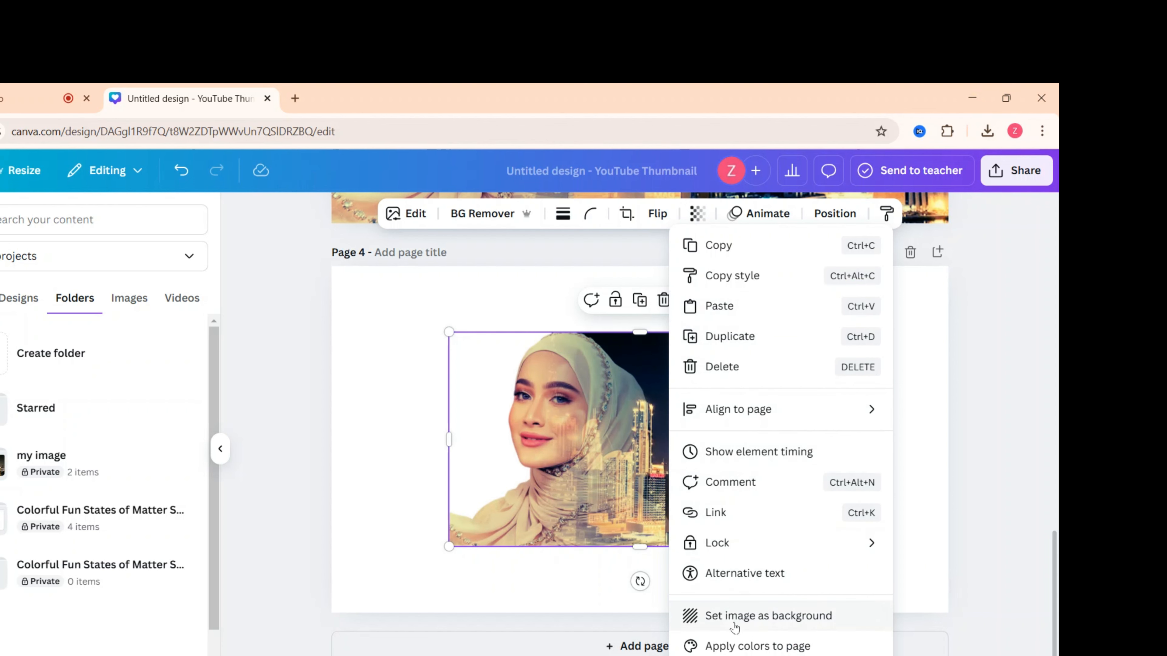
click(580, 443)
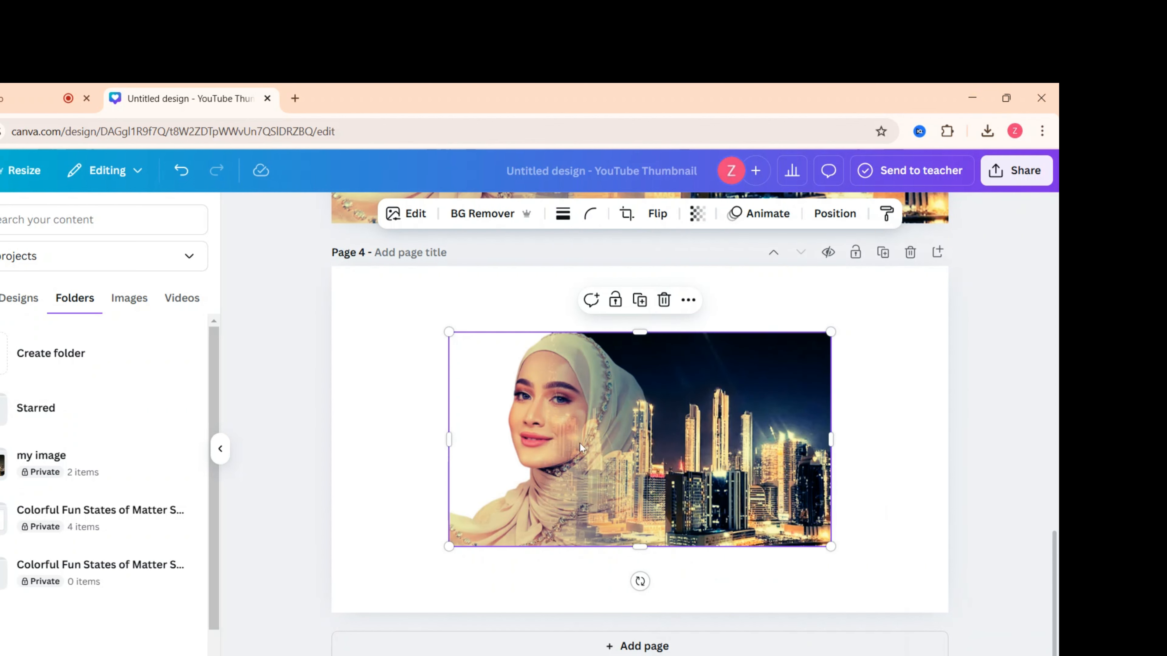
right_click(580, 443)
click(702, 616)
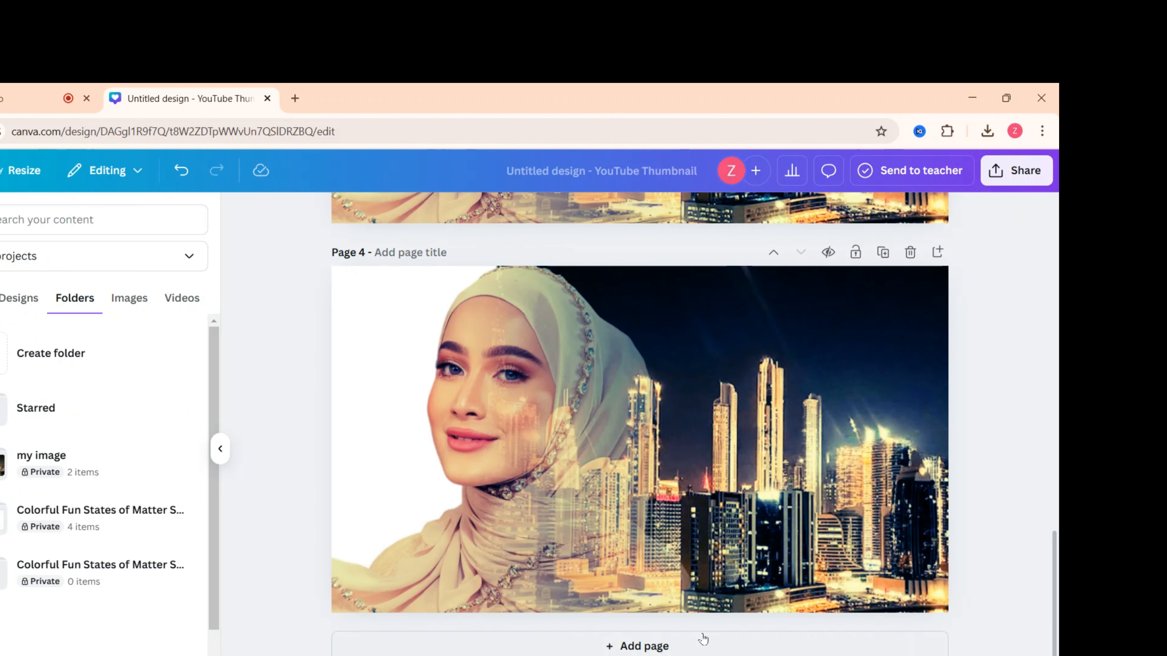